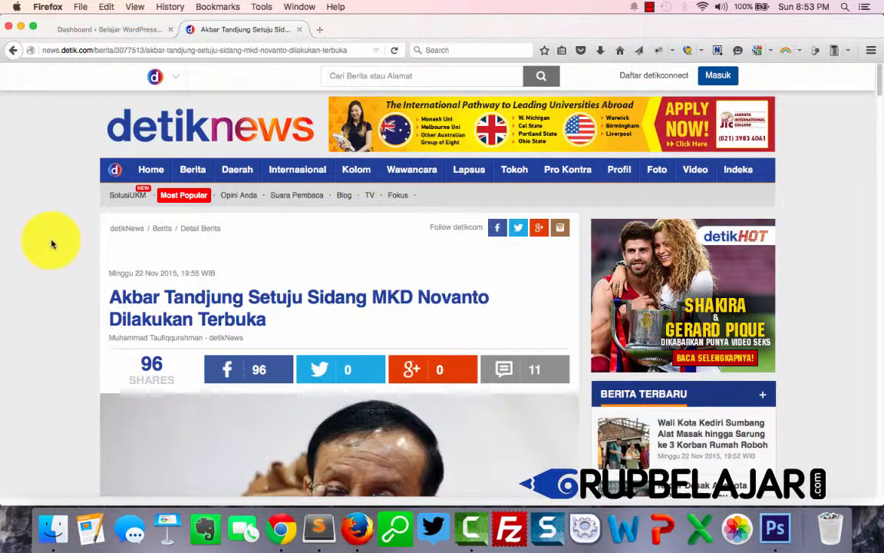
Step: Copy the headline "Akbar Tandjung Setuju Sidang MKD Novanto Dilakukan Terbuka" from the detikNews article
scroll(122, 295, down, 2)
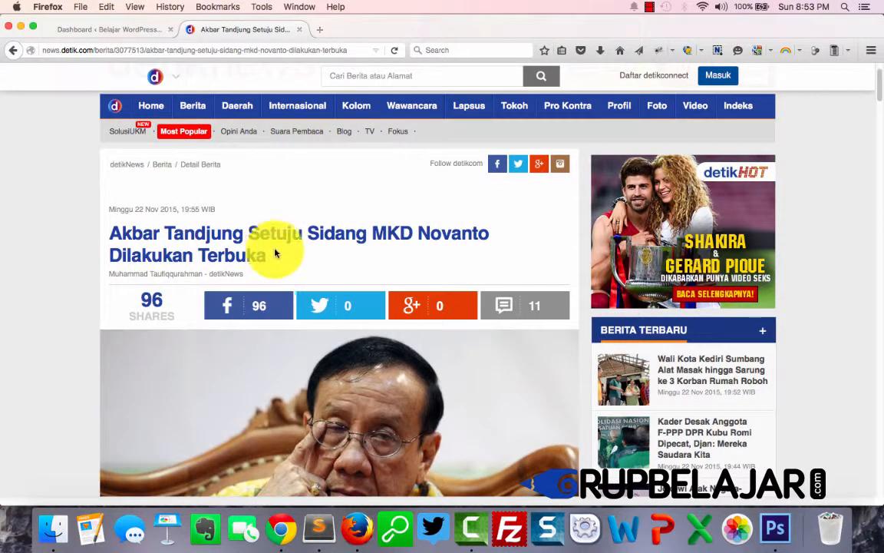
scroll(265, 247, down, 2)
scroll(265, 246, down, 2)
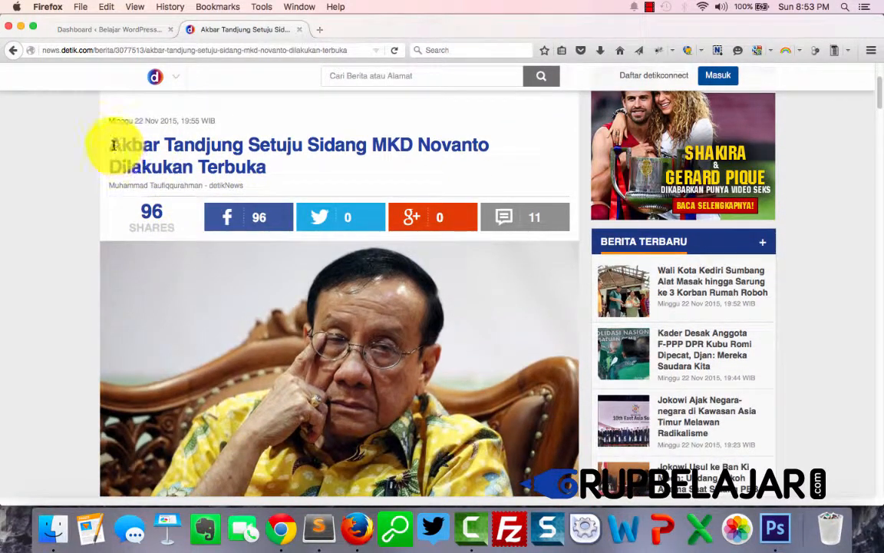
drag(113, 144, 262, 167)
key(super+c)
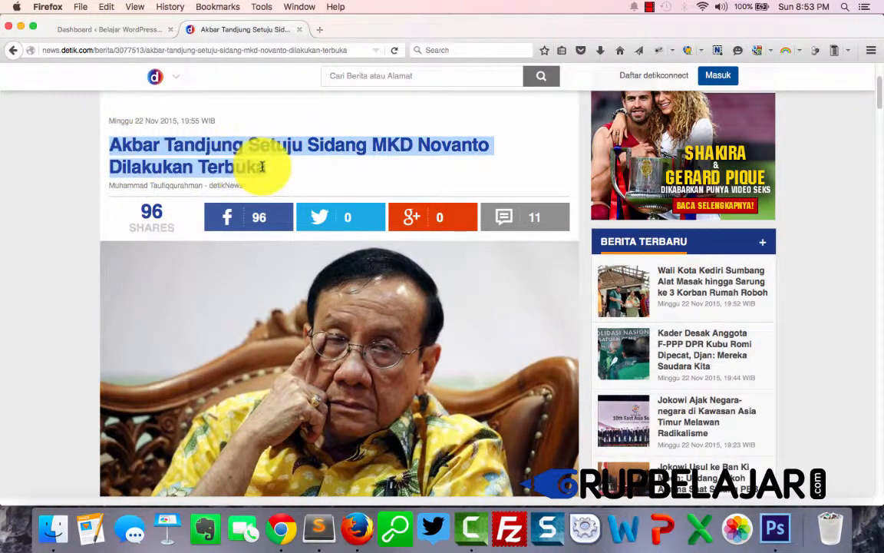
Step: Switch to Sublime Text and replace the untitled note's contents with the copied headline, followed by a blank line
click(317, 526)
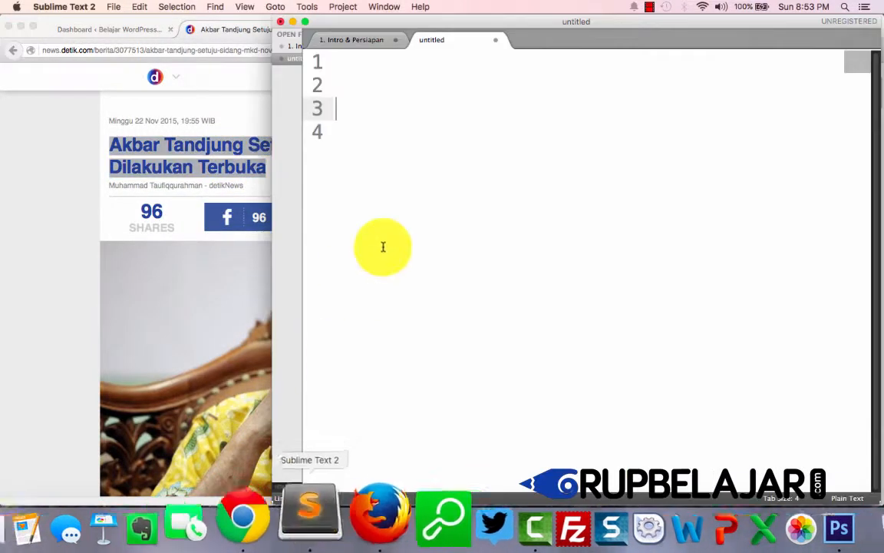
click(391, 189)
key(super+a)
key(BackSpace)
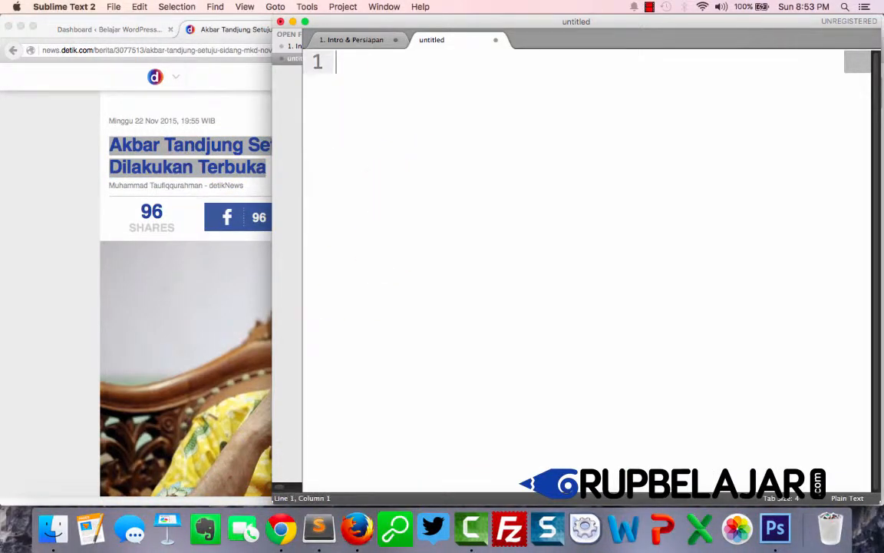
key(super+v)
key(Return)
key(Return)
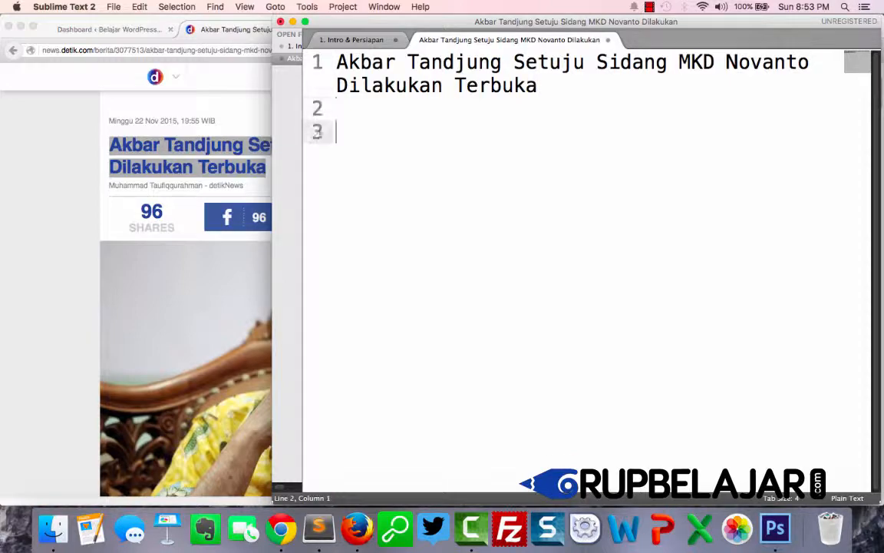
Step: Reduce the text editor's font size until the headline fits on one line
key(super+minus)
key(super+minus)
key(super+minus)
key(super+minus)
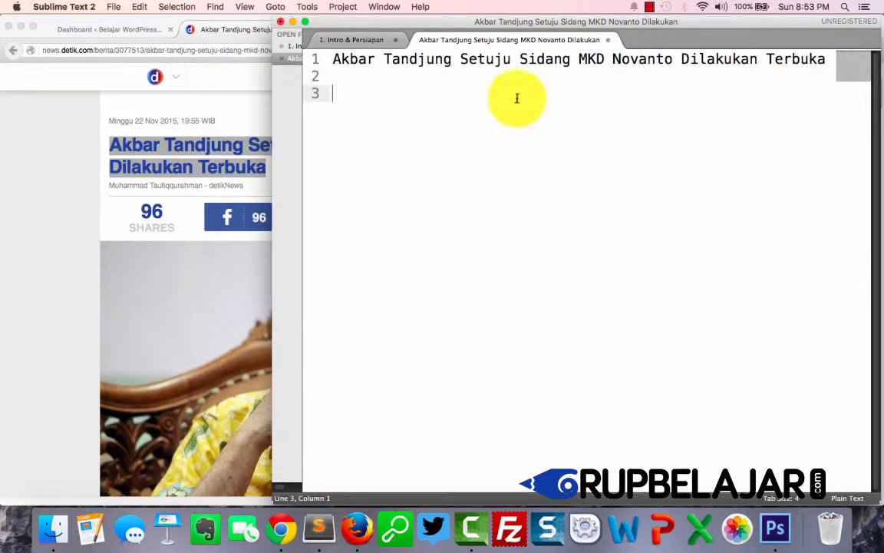
Step: Copy the article's full body text from Firefox, without the closing initials, and paste it below the headline in the Sublime Text note
click(42, 206)
scroll(108, 237, down, 10)
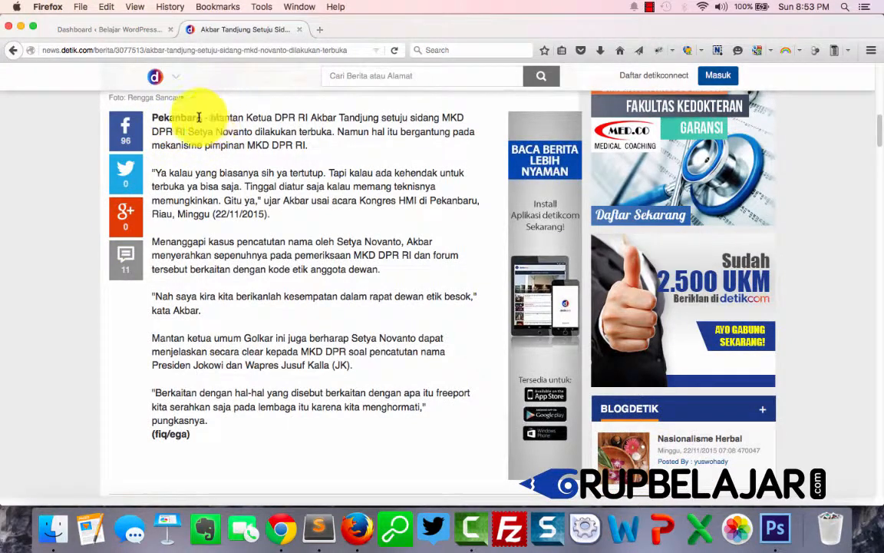
drag(156, 116, 207, 420)
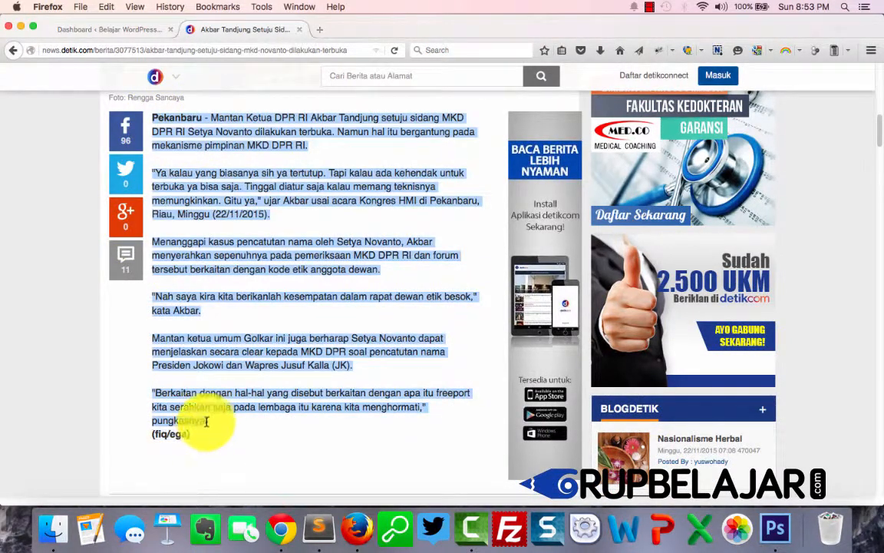
key(super+c)
key(super+Tab)
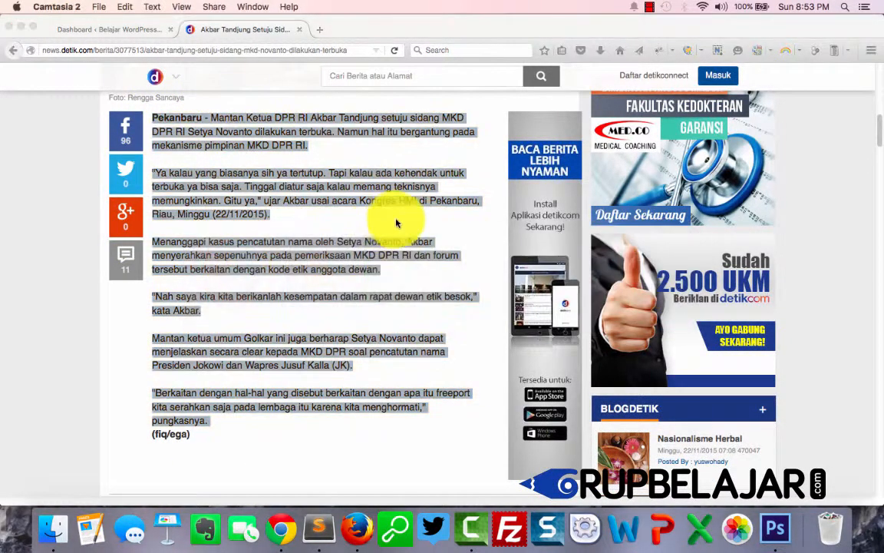
click(319, 528)
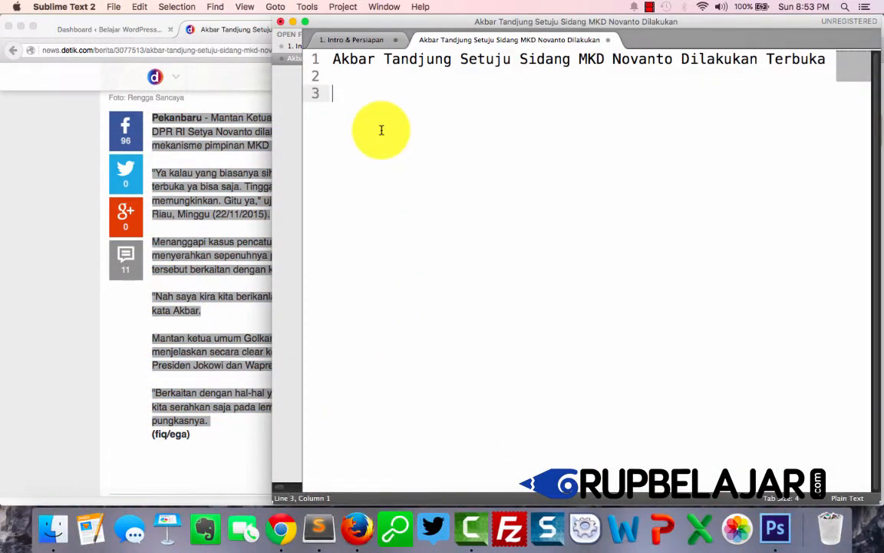
key(super+v)
scroll(454, 277, up, 1)
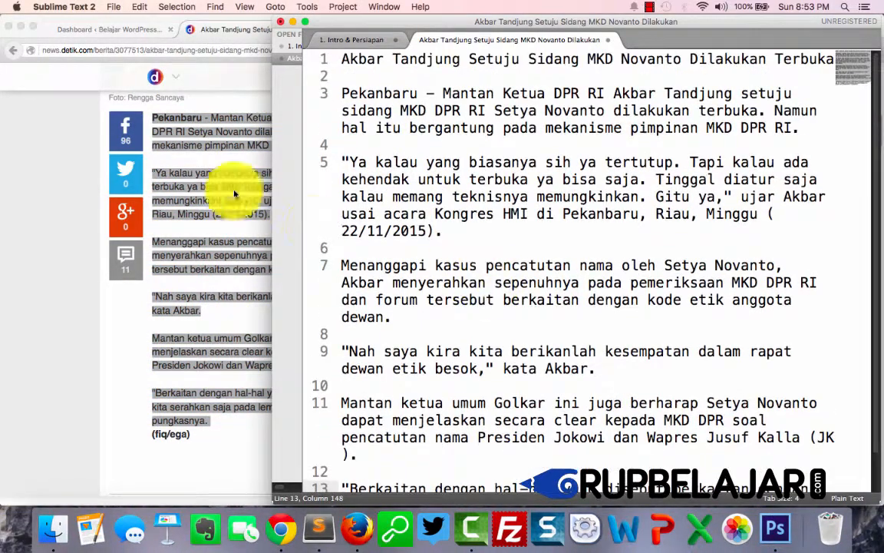
Step: Review the WordPress dashboard, the source news article and the article text collected in the Sublime Text note
click(207, 198)
scroll(326, 276, up, 5)
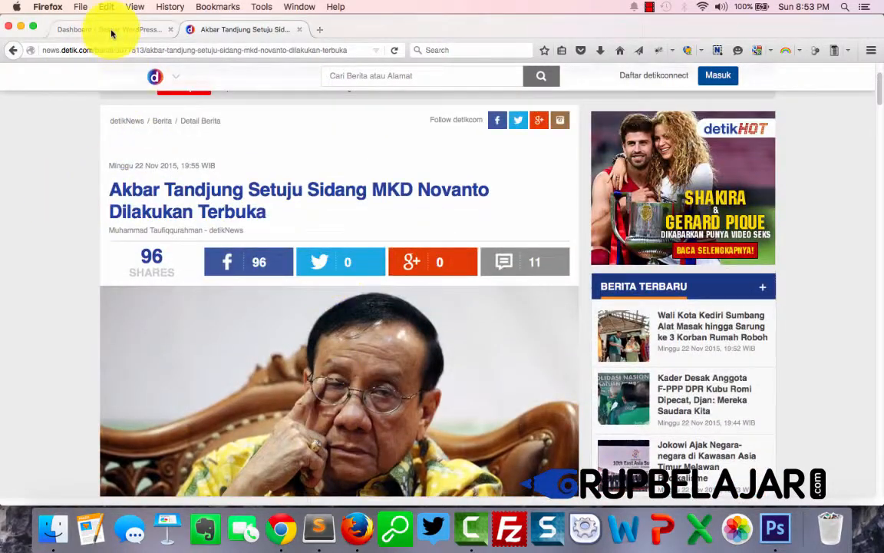
click(115, 29)
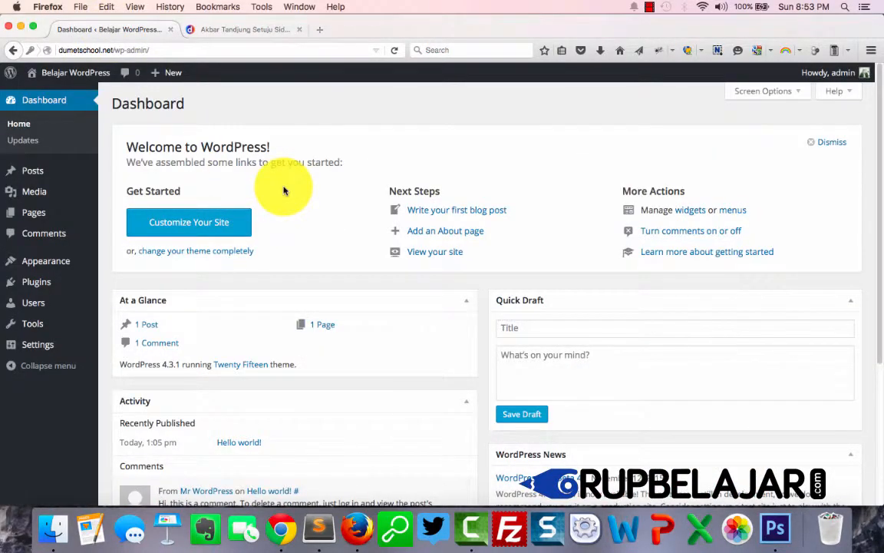
click(239, 30)
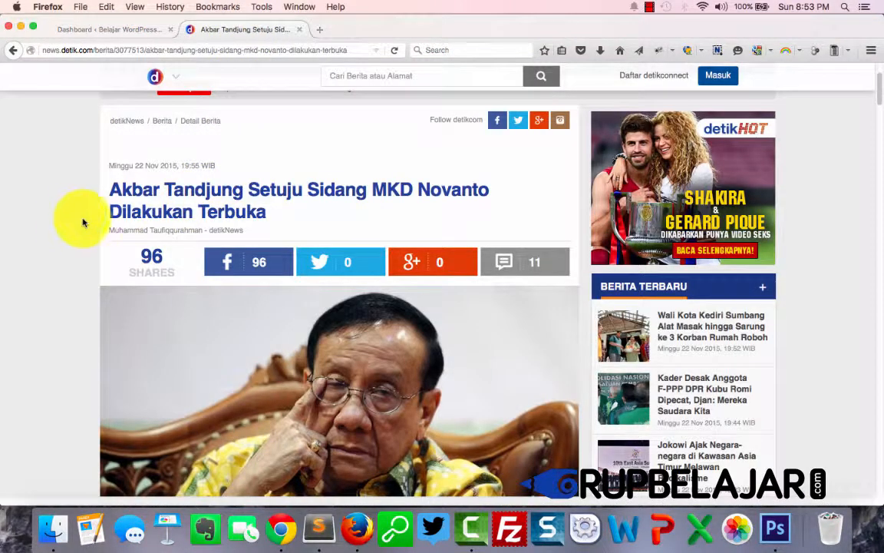
scroll(89, 227, up, 2)
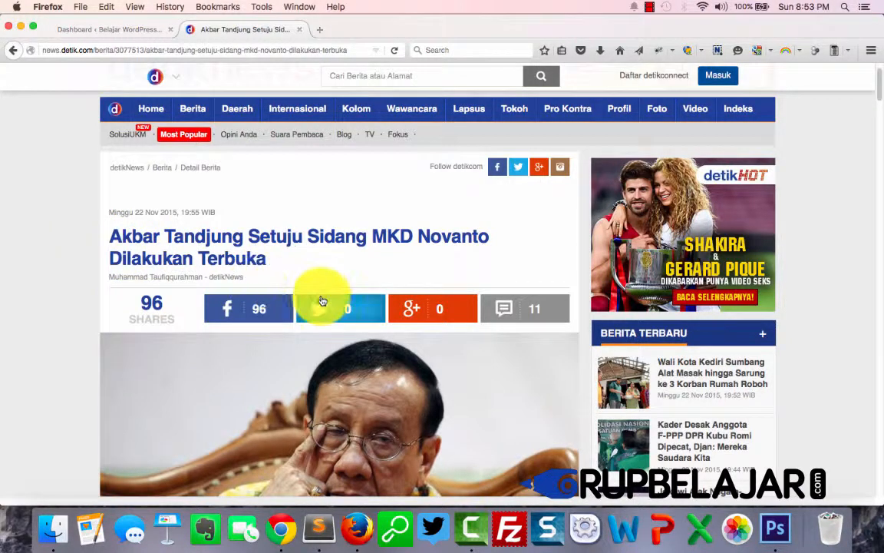
click(322, 518)
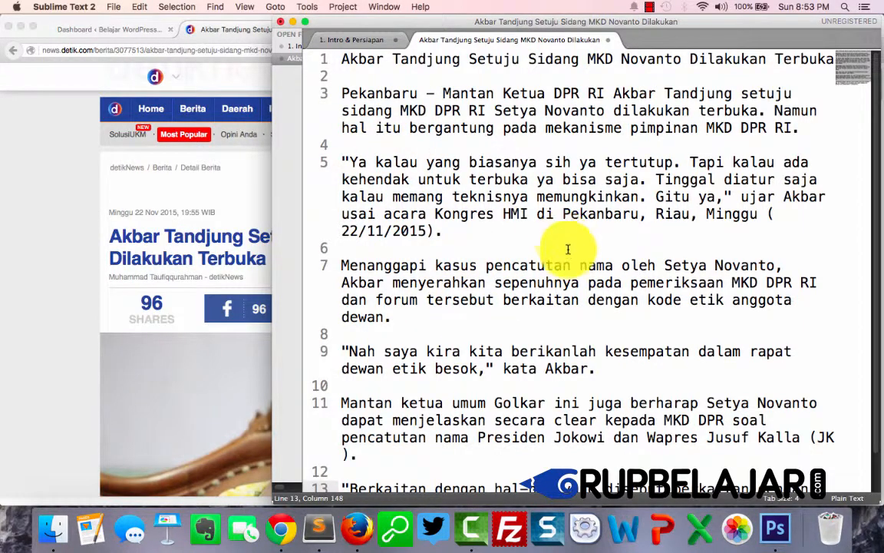
scroll(568, 248, down, 2)
scroll(561, 247, up, 2)
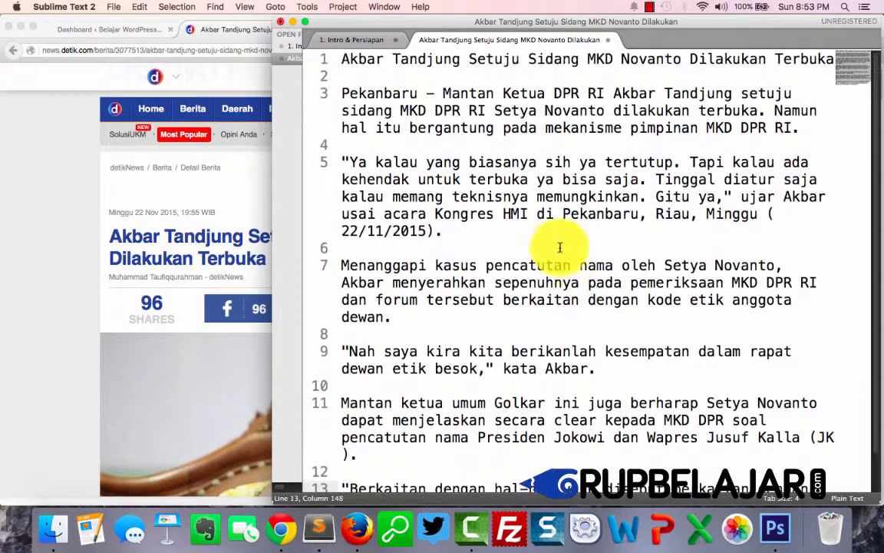
Step: In the WordPress admin in Firefox, add a post category named Politik with the description Politik, leaving its slug empty
click(110, 29)
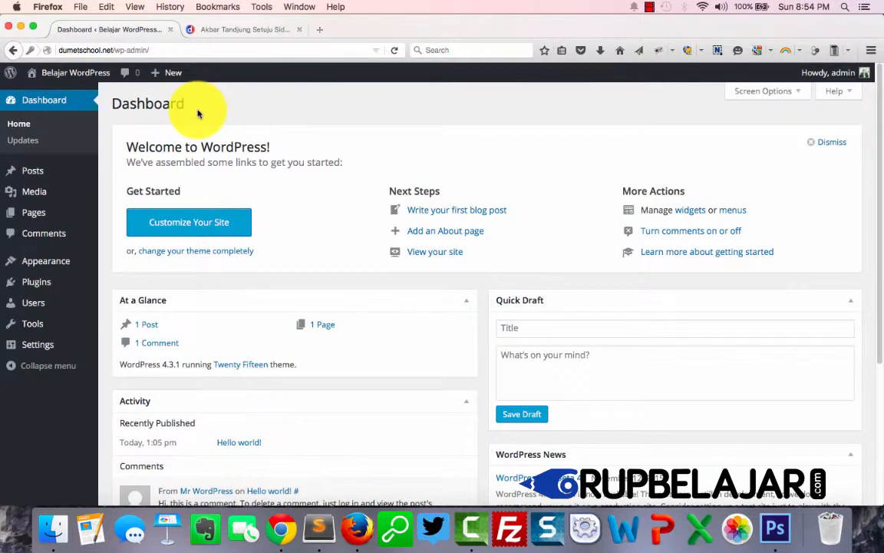
mouse_move(48, 170)
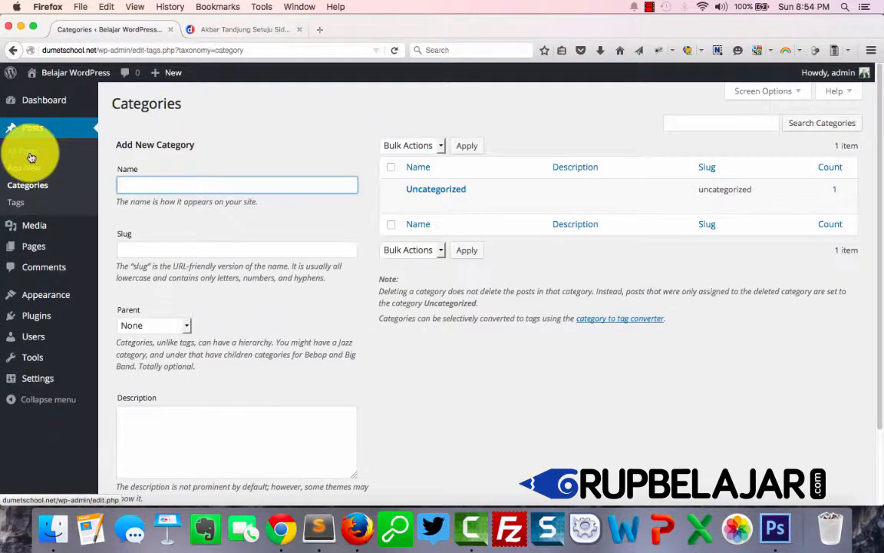
click(160, 168)
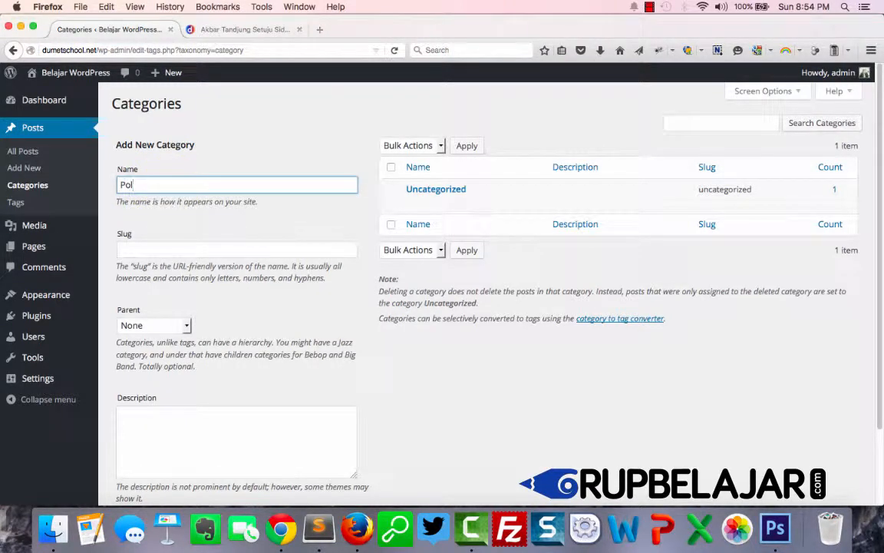
click(145, 242)
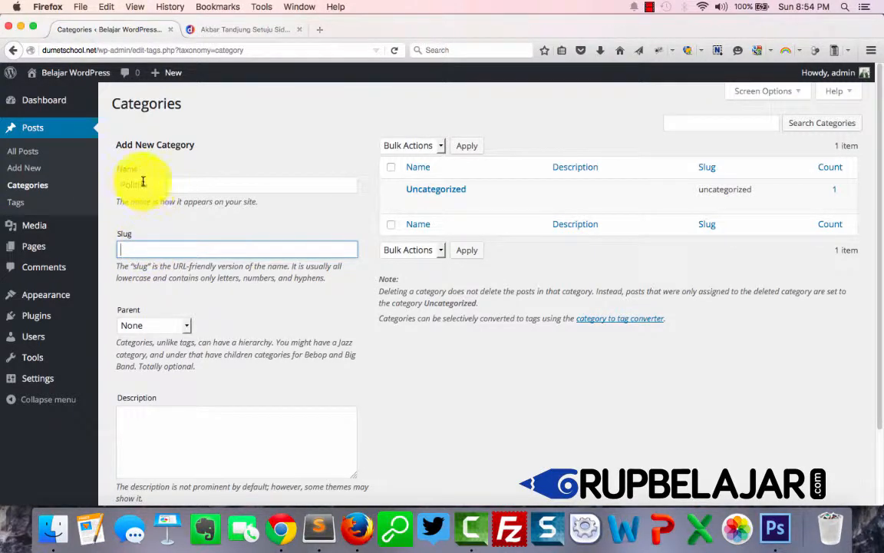
drag(157, 185, 108, 184)
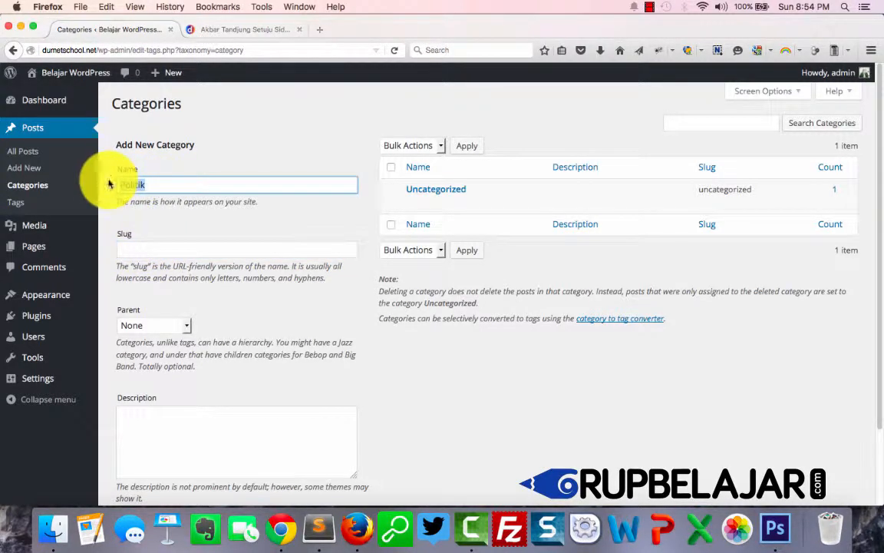
click(162, 429)
key(super+v)
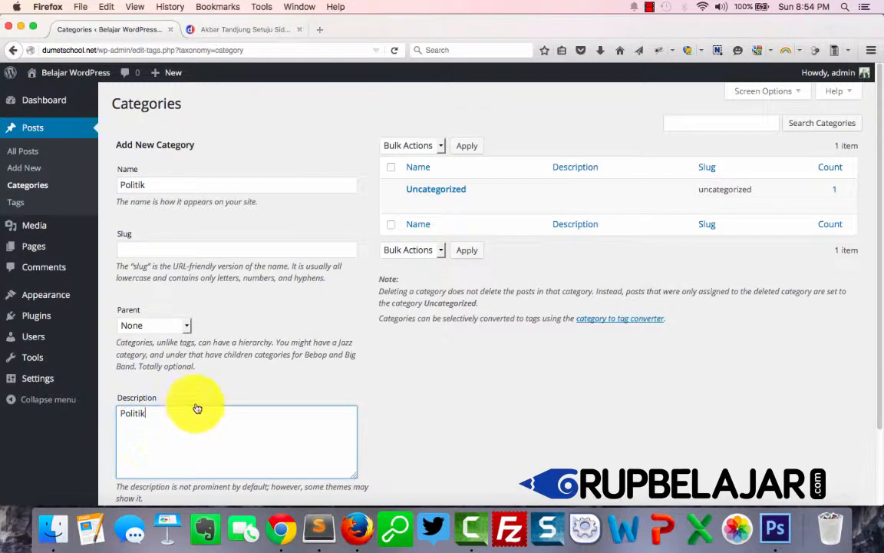
scroll(204, 404, down, 3)
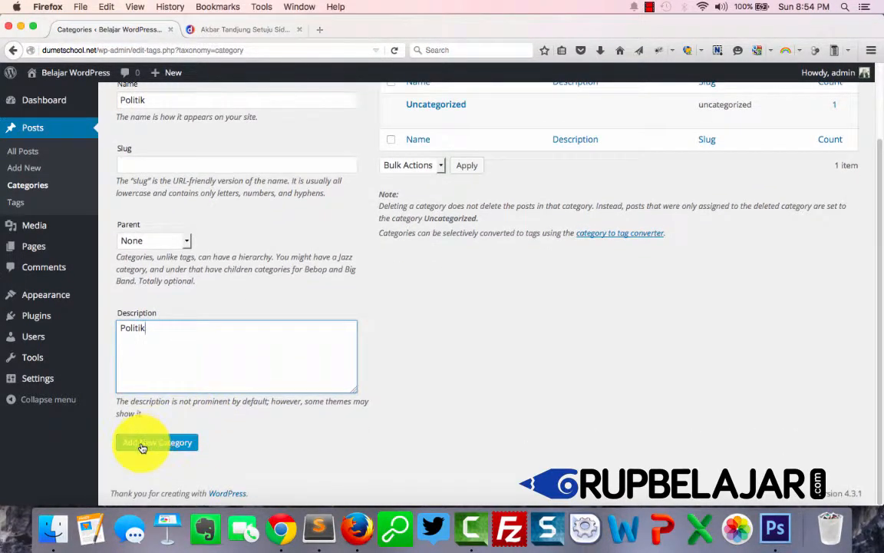
click(142, 445)
scroll(280, 332, up, 3)
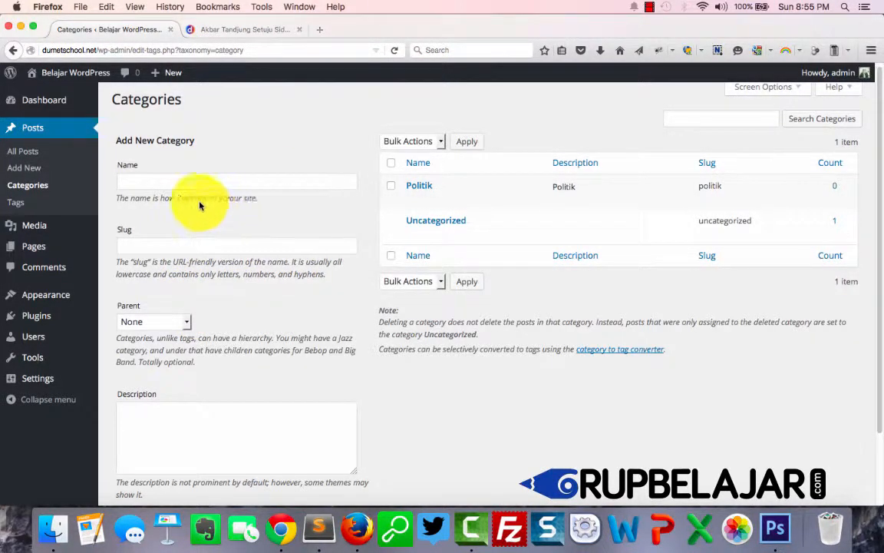
Step: Start a new WordPress post and move the headline from the Sublime Text note into its title
mouse_move(632, 190)
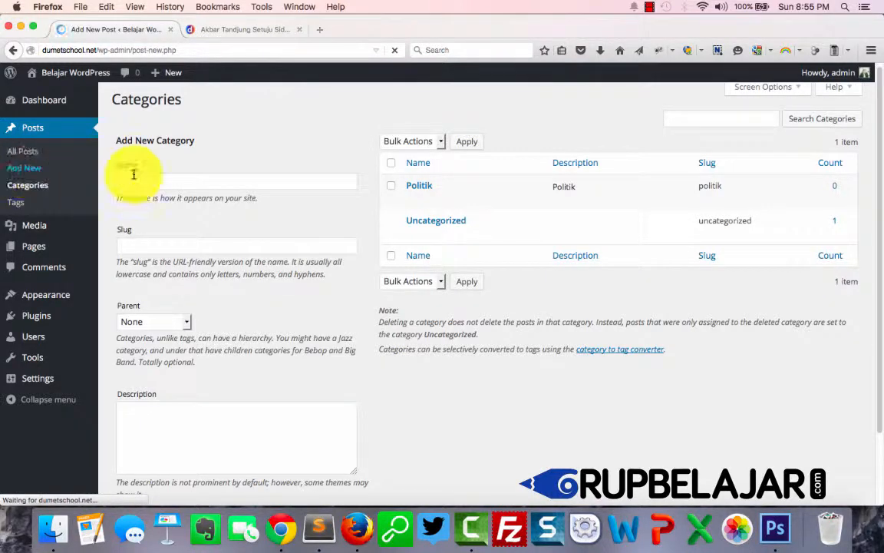
click(320, 529)
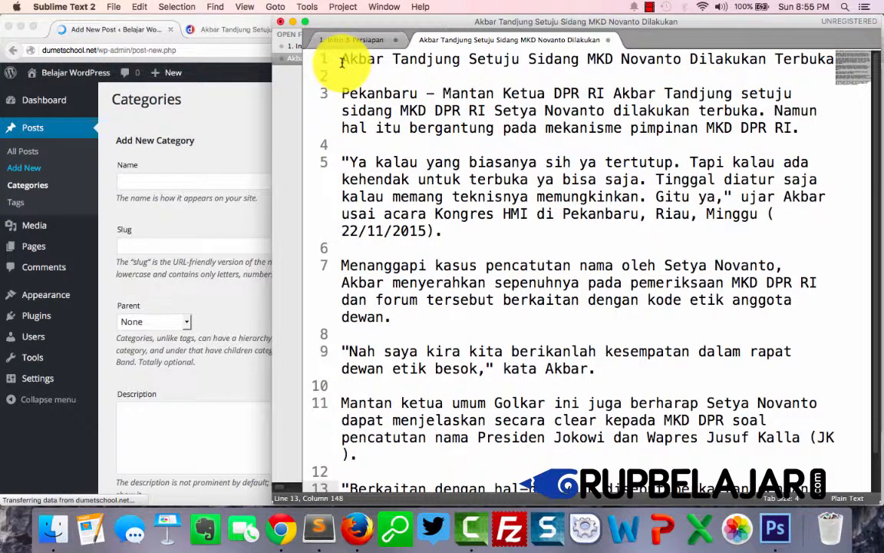
drag(342, 62, 826, 63)
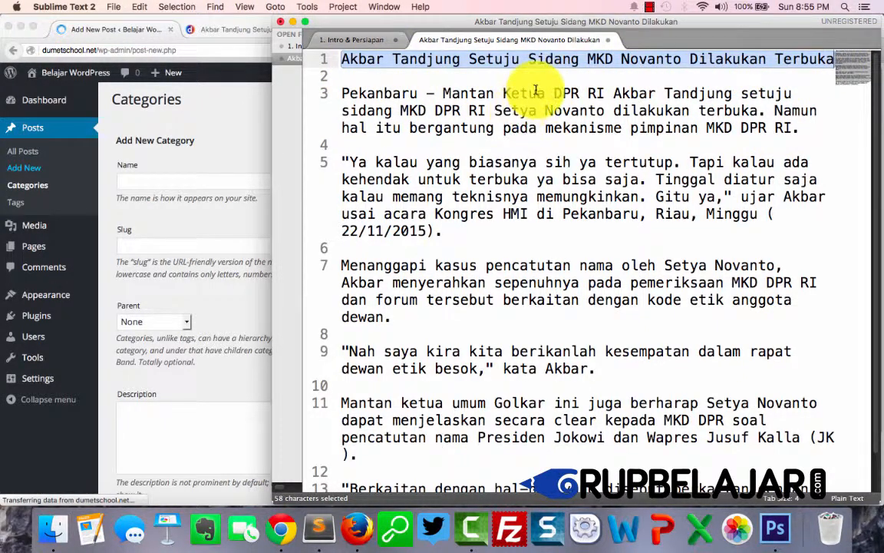
key(super+x)
click(261, 149)
click(9, 166)
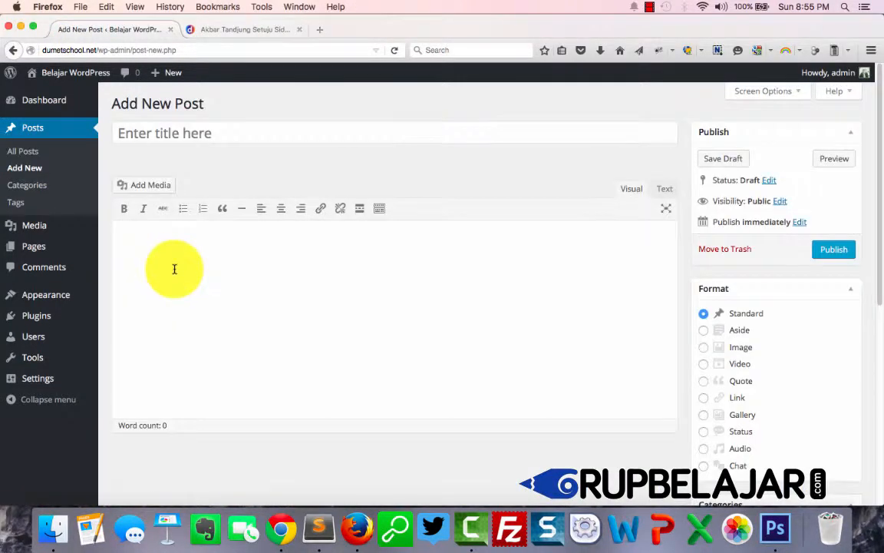
click(177, 135)
key(super+v)
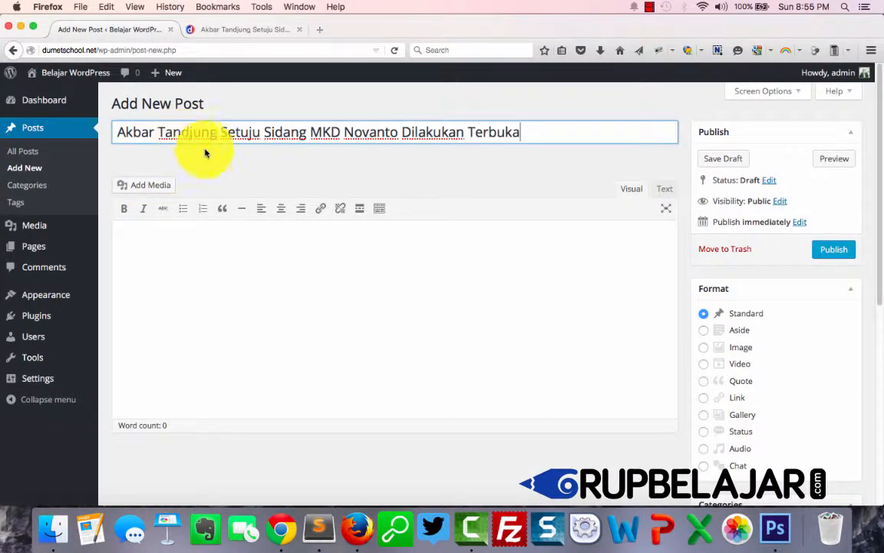
Step: Move the full article body text from the Sublime Text note into the WordPress post's content in Firefox, using the Visual editor
key(super+Tab)
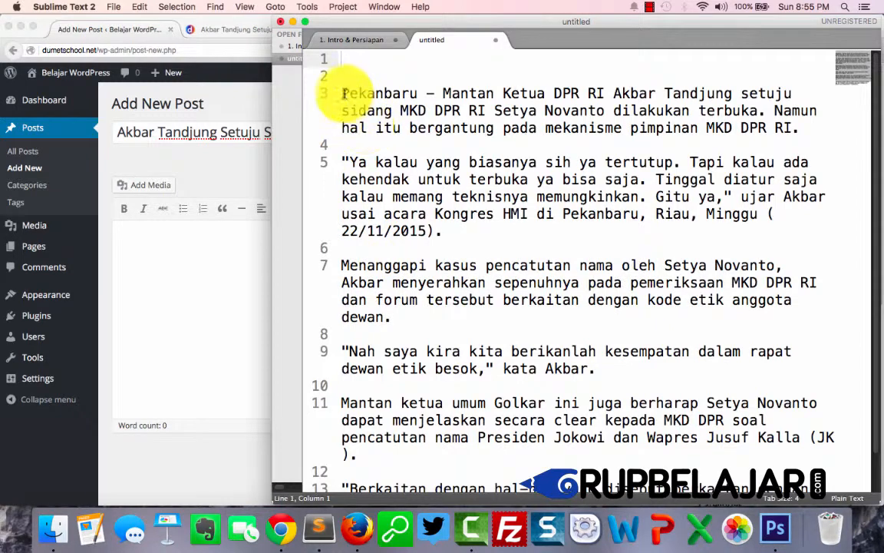
drag(341, 93, 393, 284)
scroll(476, 434, down, 2)
key(shift+super+Down)
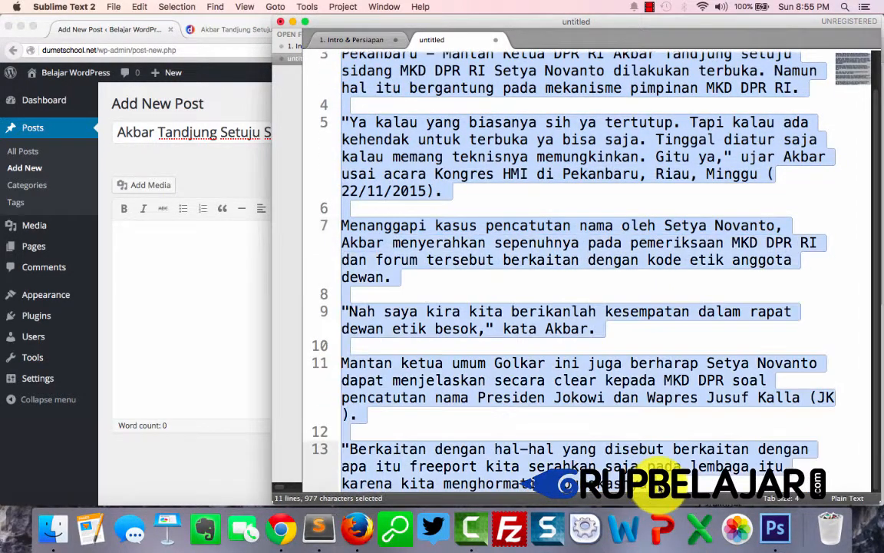
key(super+x)
click(221, 191)
click(203, 270)
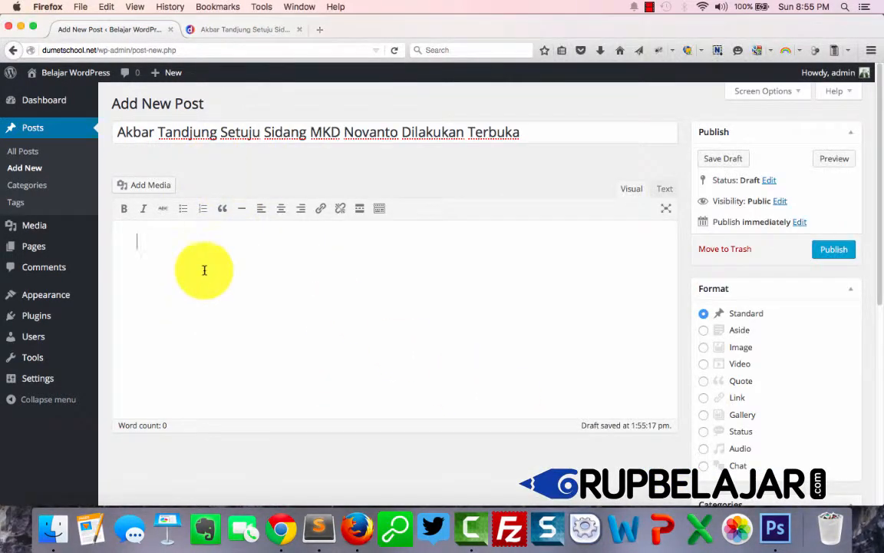
click(665, 190)
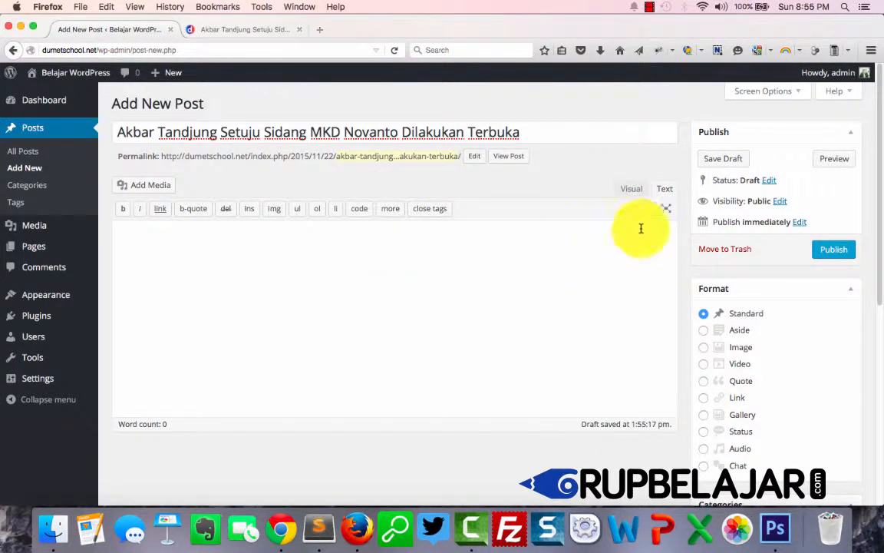
click(633, 192)
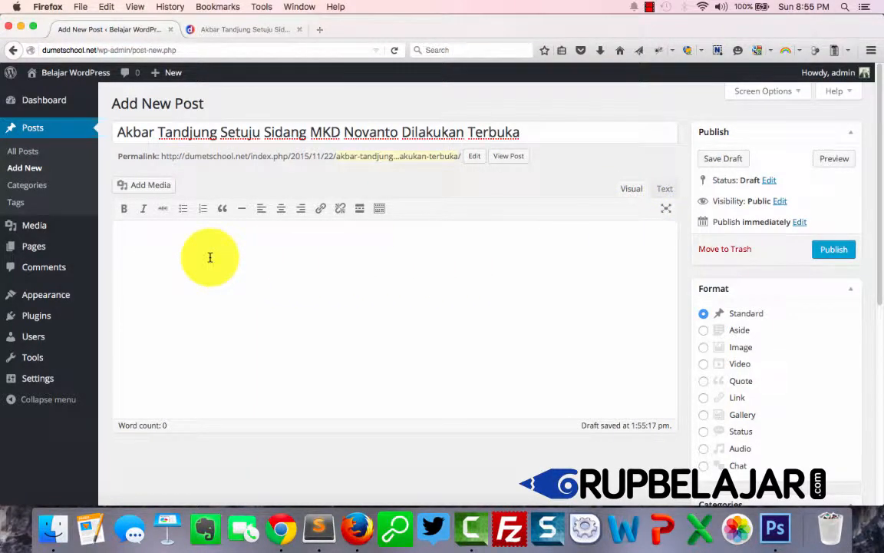
key(super+v)
scroll(381, 355, down, 4)
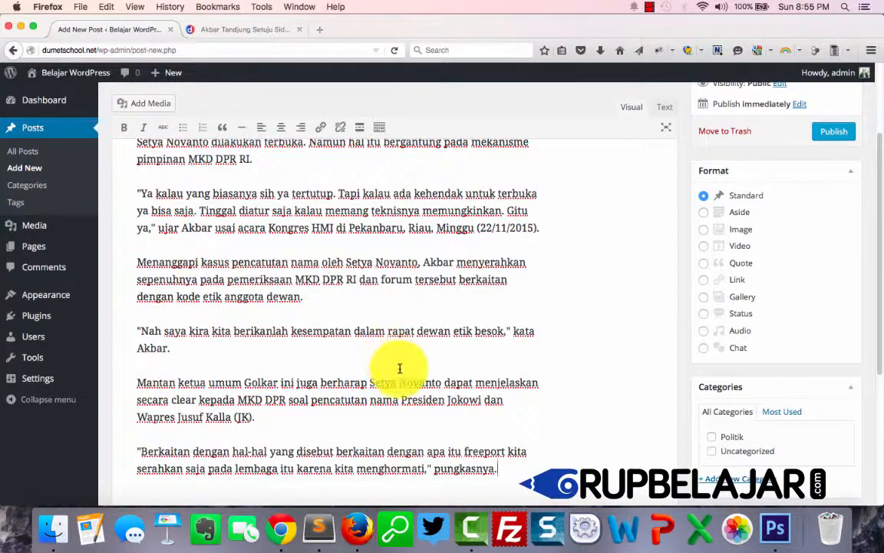
Step: Make the opening word "Pekanbaru" in the post's first paragraph bold
scroll(395, 341, up, 10)
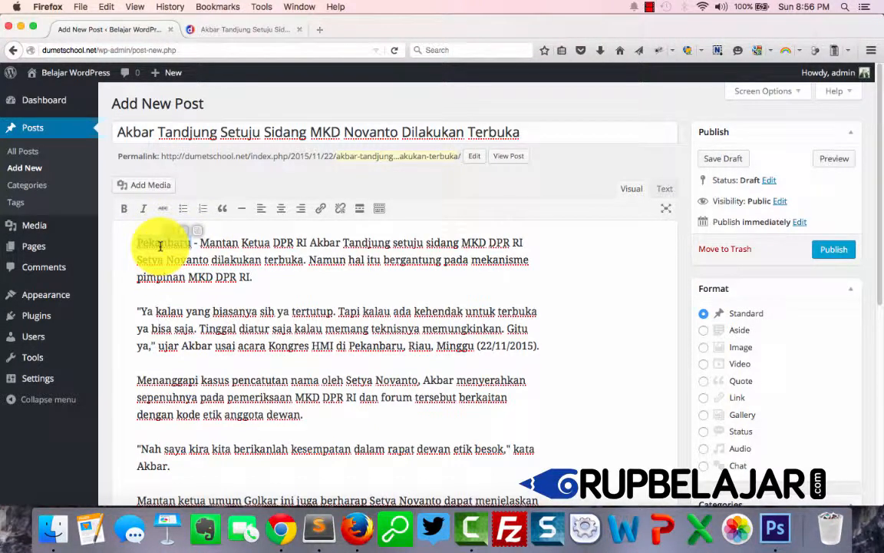
double_click(159, 242)
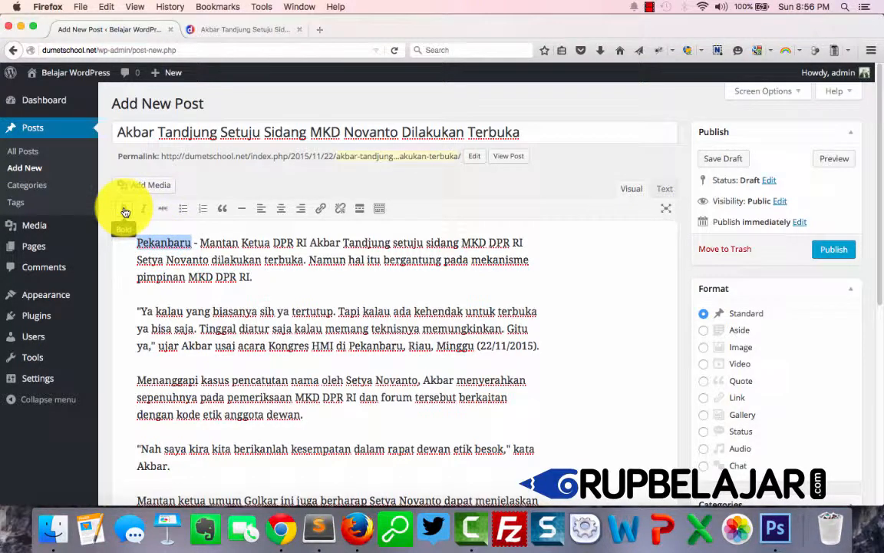
click(125, 212)
click(278, 255)
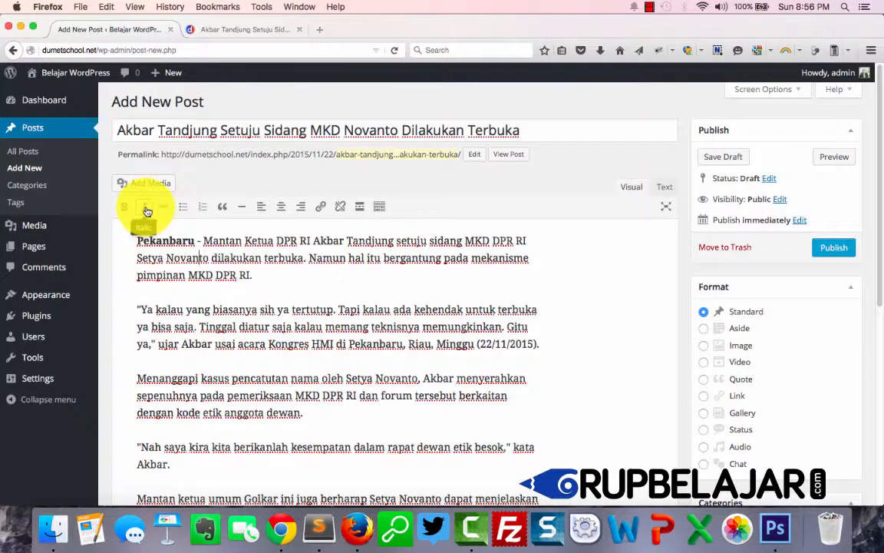
double_click(284, 258)
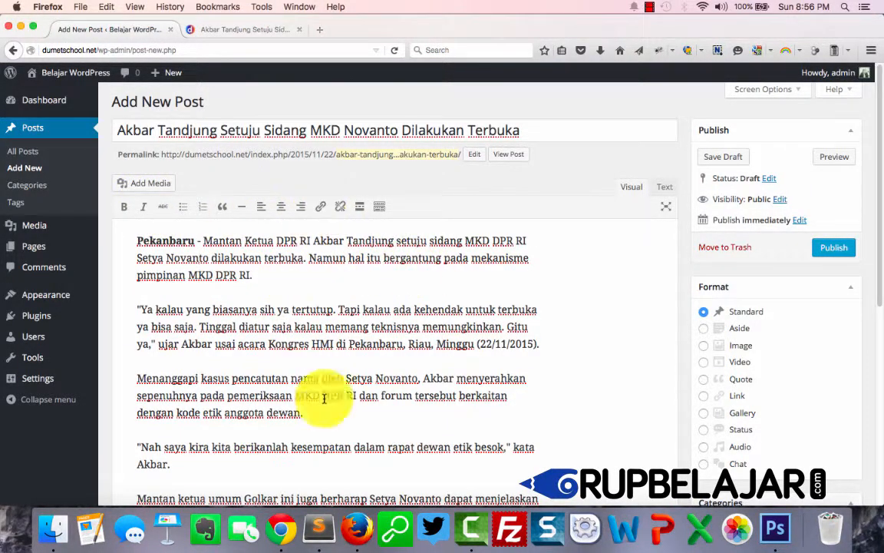
Step: Add the source line "Sumber: detik.com" as a new paragraph at the end of the post body
scroll(315, 399, down, 5)
click(551, 353)
key(Return)
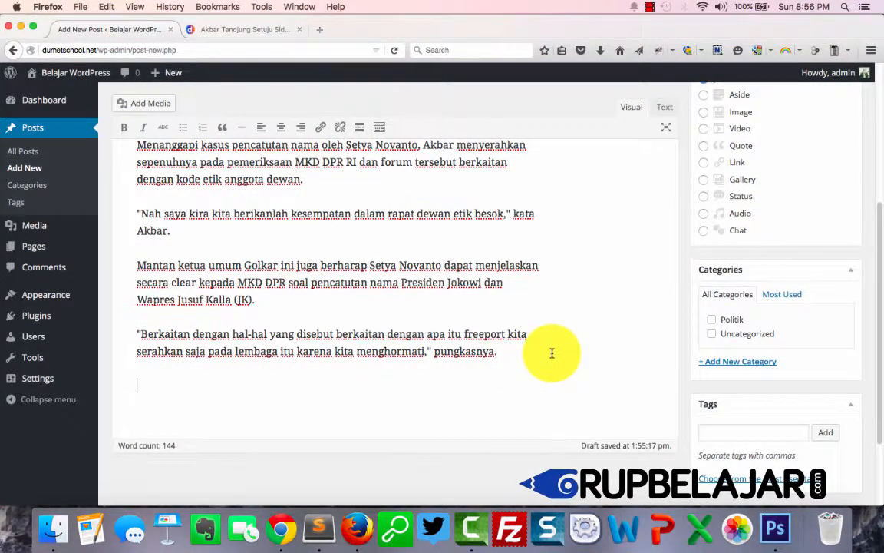
text(s)
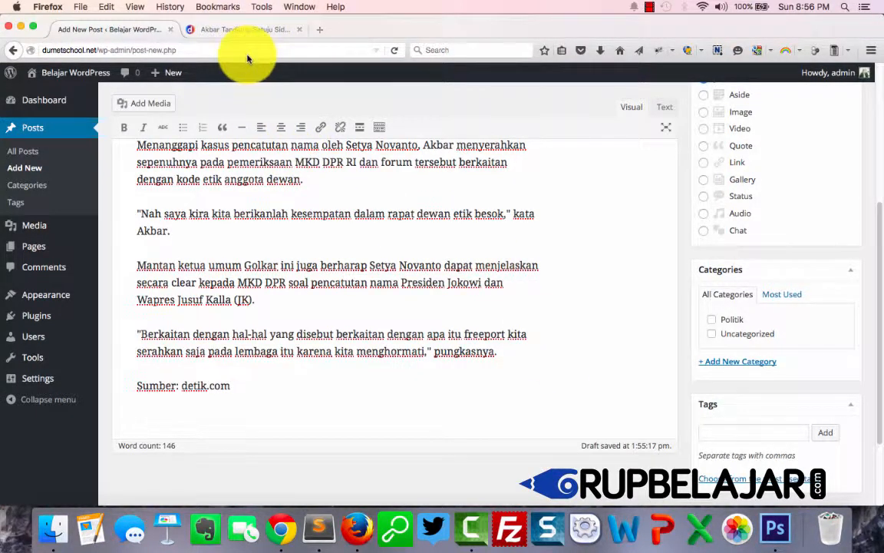
Step: Link "detik.com" in the source line to the address copied from the open detikNews article, set to open in a new window/tab
click(231, 29)
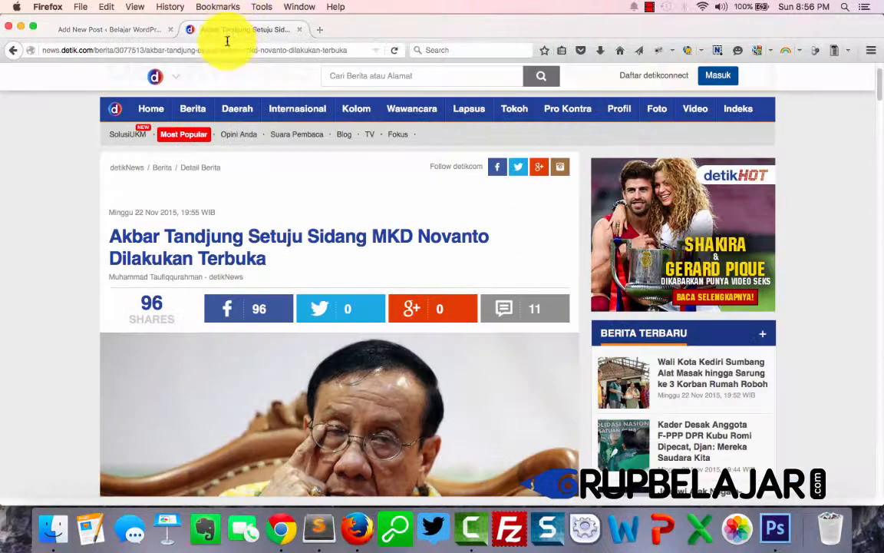
click(288, 50)
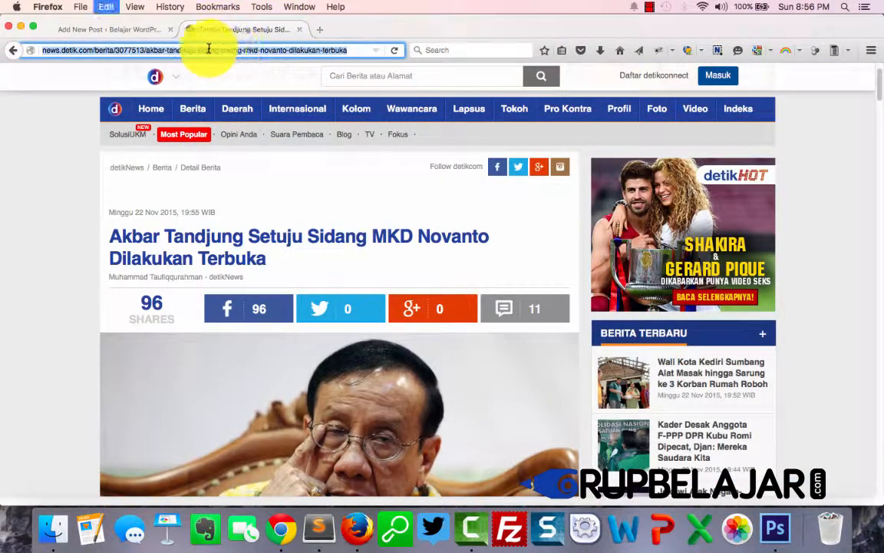
click(119, 33)
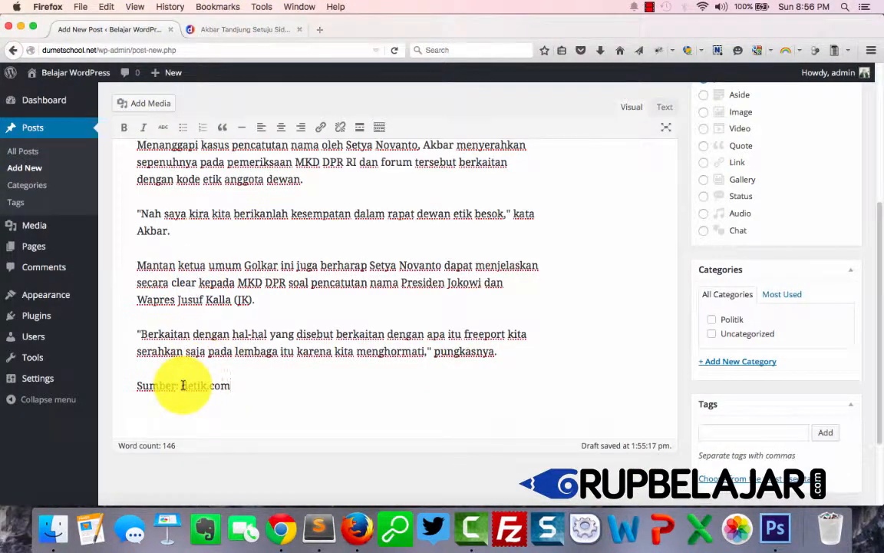
drag(181, 386, 232, 390)
scroll(323, 142, down, 1)
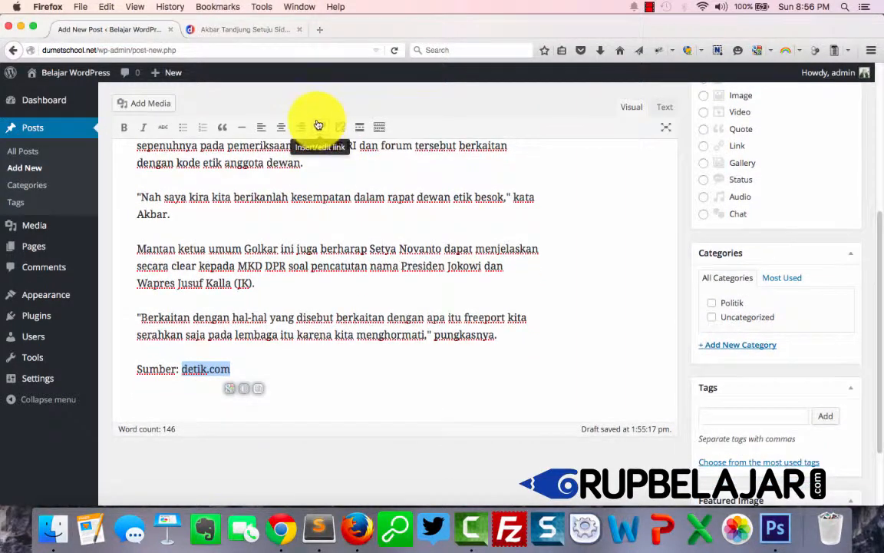
click(320, 131)
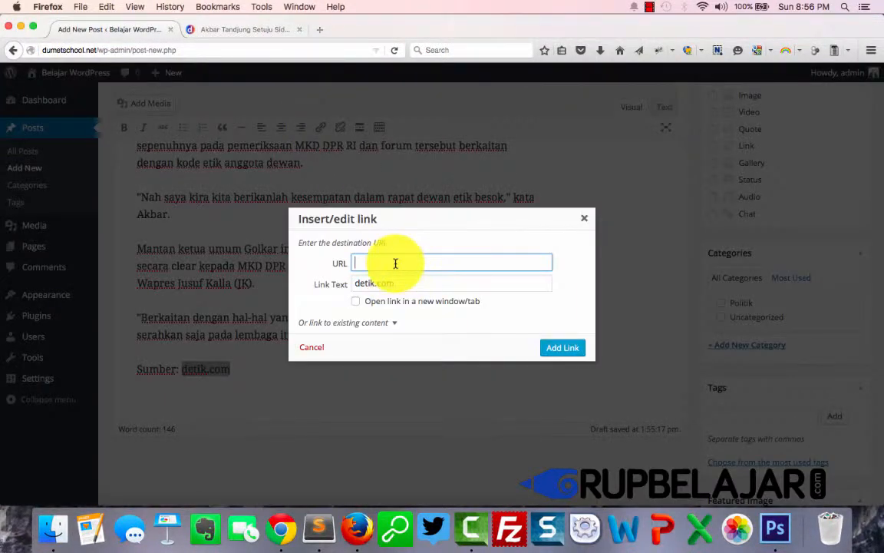
click(365, 304)
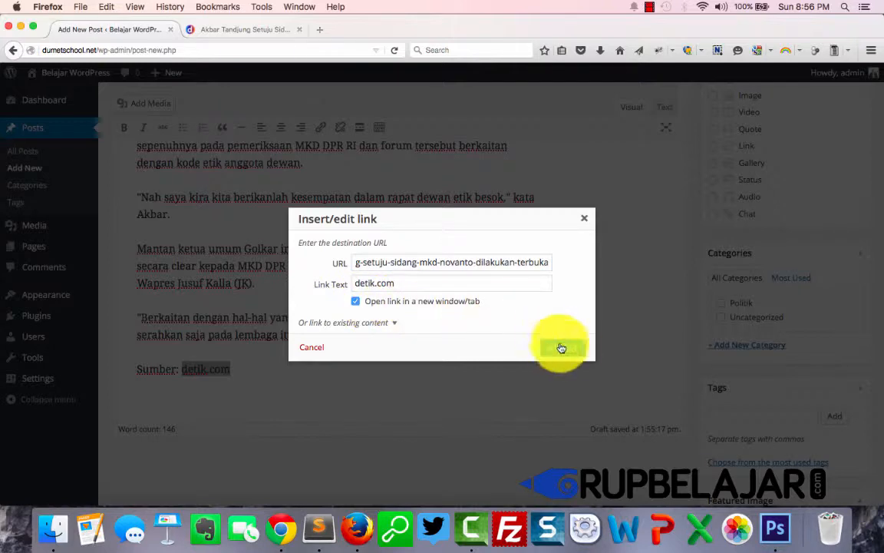
click(565, 350)
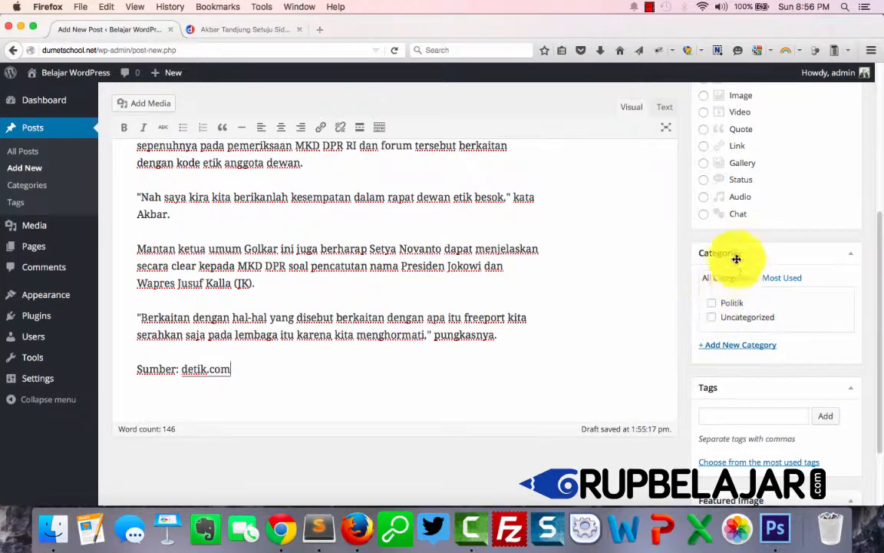
Step: Assign the post to the Politik category and collapse the Categories box
click(726, 306)
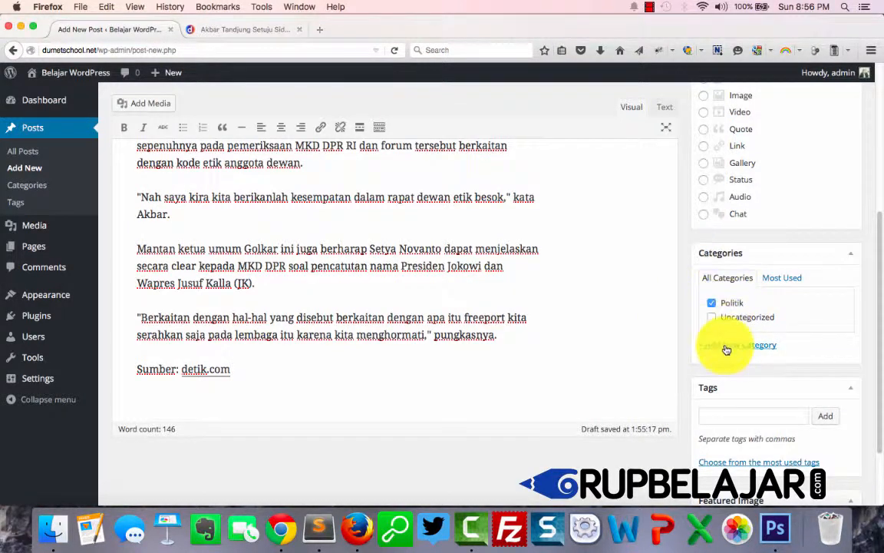
click(725, 348)
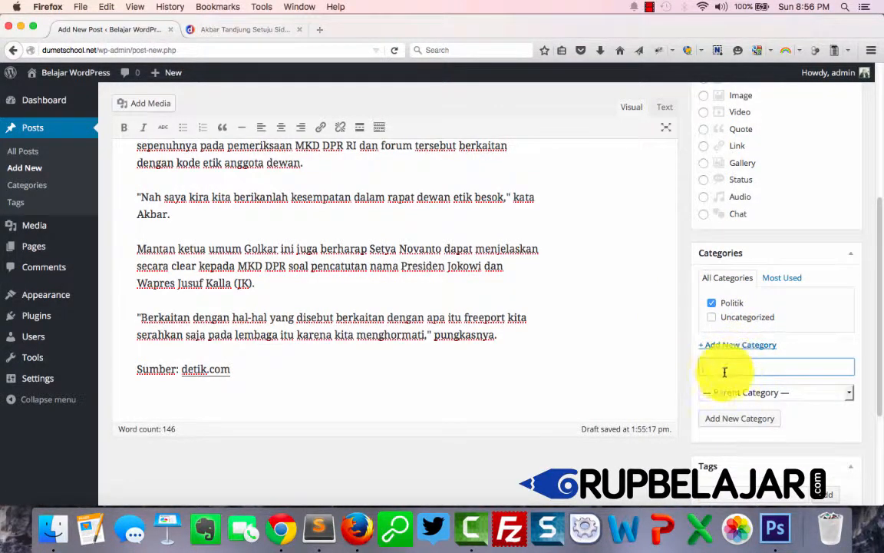
scroll(640, 357, down, 1)
click(726, 450)
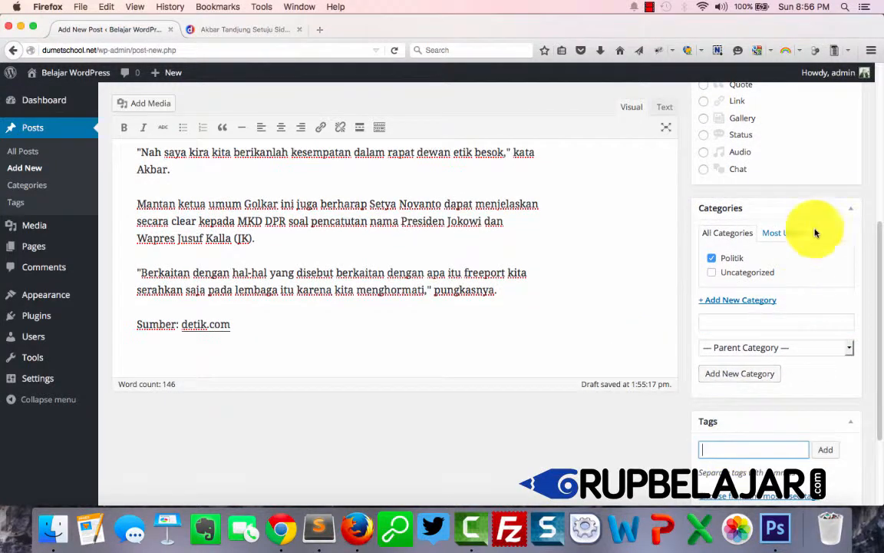
click(849, 210)
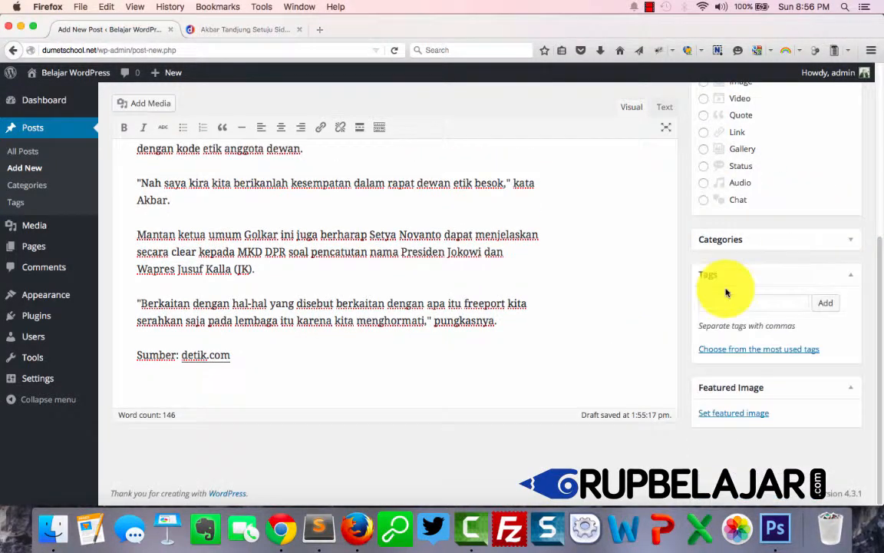
Step: Look through the post text for keywords and add the tag "Akbar Tandjung" to the post
click(765, 303)
scroll(441, 277, up, 3)
scroll(537, 337, up, 4)
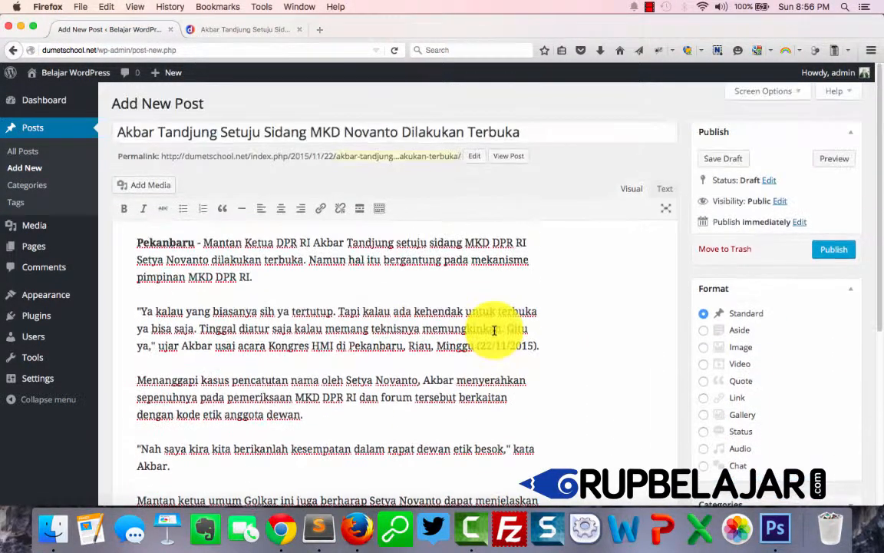
scroll(490, 312, down, 5)
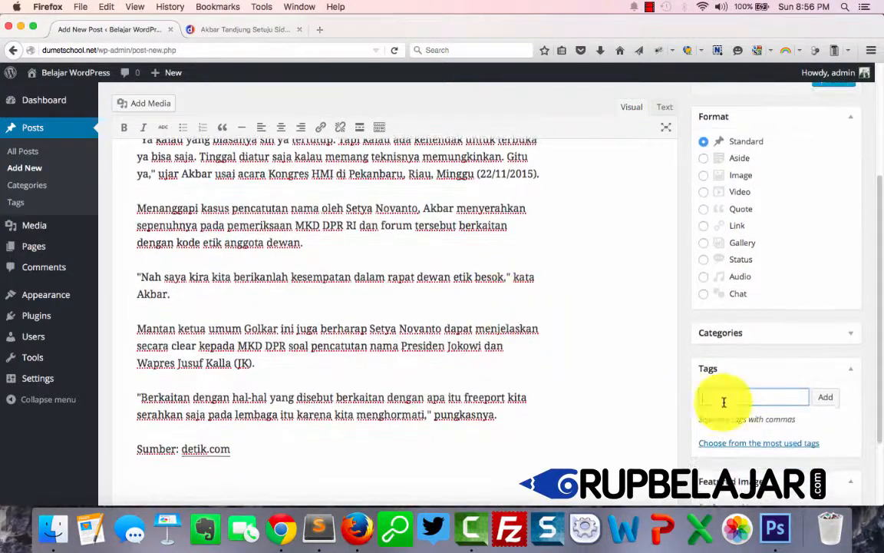
scroll(396, 272, up, 5)
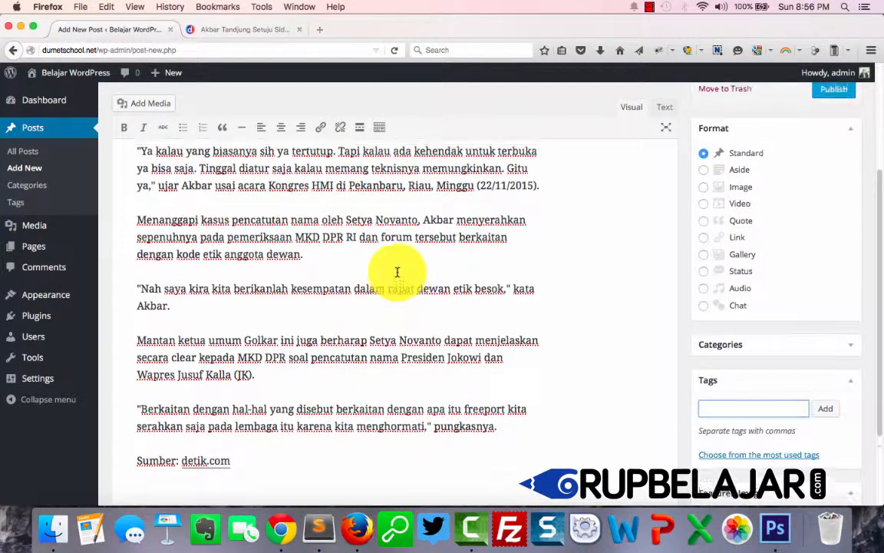
scroll(396, 272, down, 5)
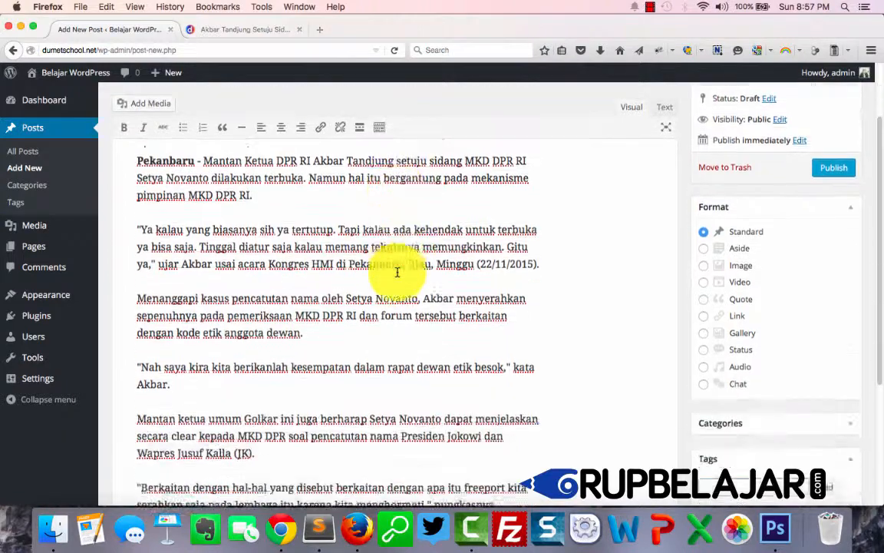
scroll(549, 338, up, 2)
scroll(549, 339, down, 4)
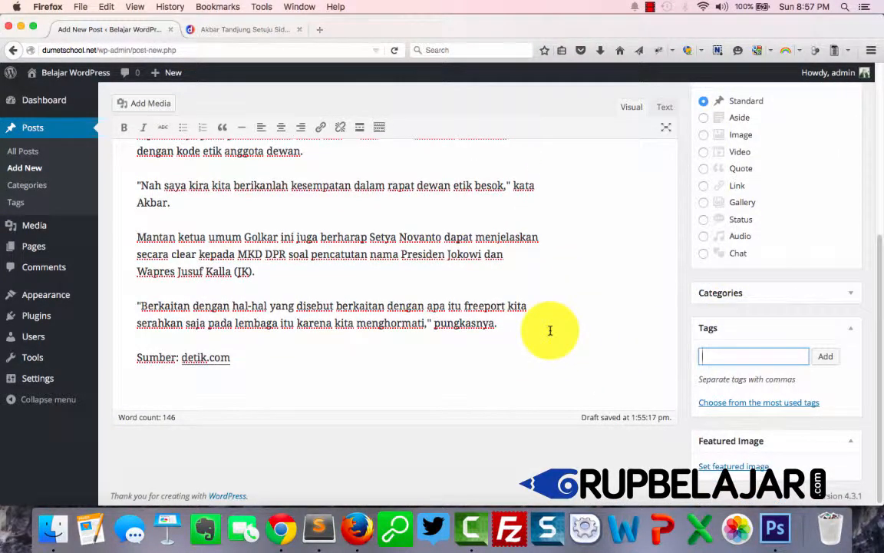
text(Akbar Tandjung)
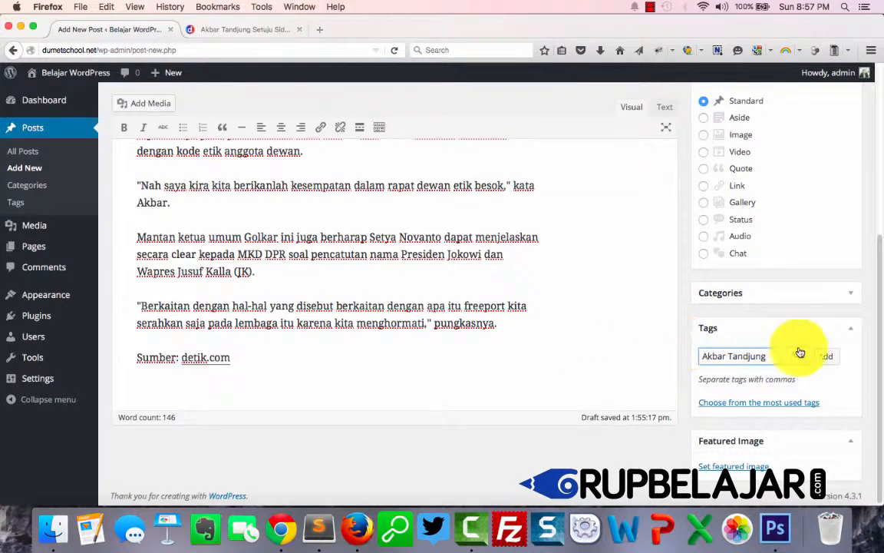
click(826, 362)
Step: Add the tags "DPR" and "Golkar" to the post, copying Golkar from the body text
scroll(375, 283, up, 5)
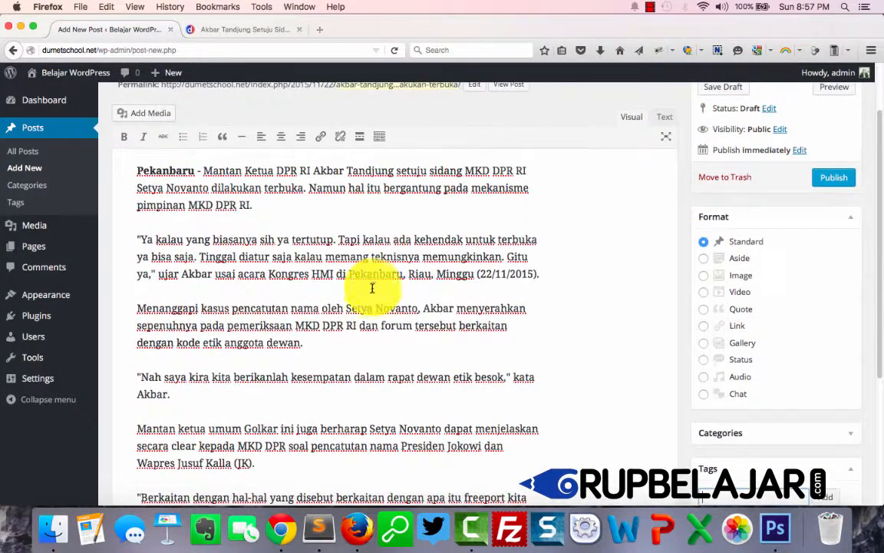
scroll(321, 315, down, 1)
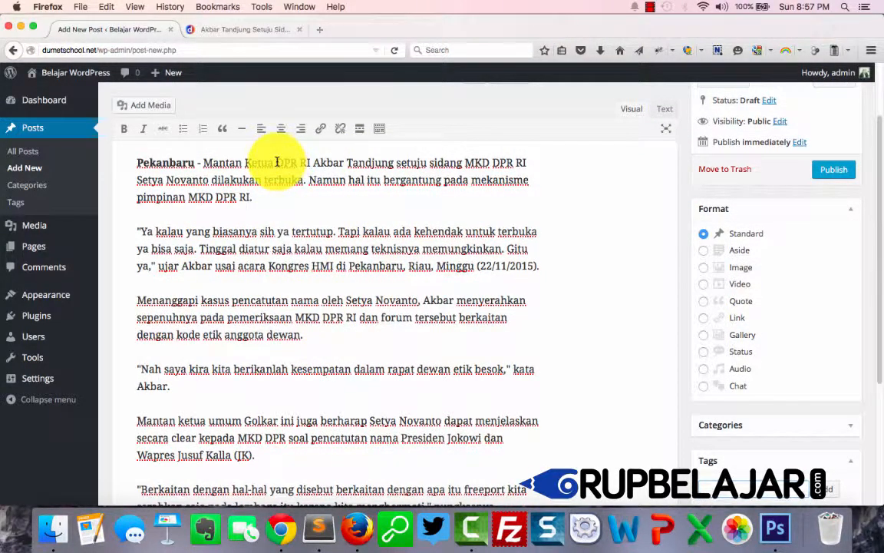
scroll(754, 393, down, 3)
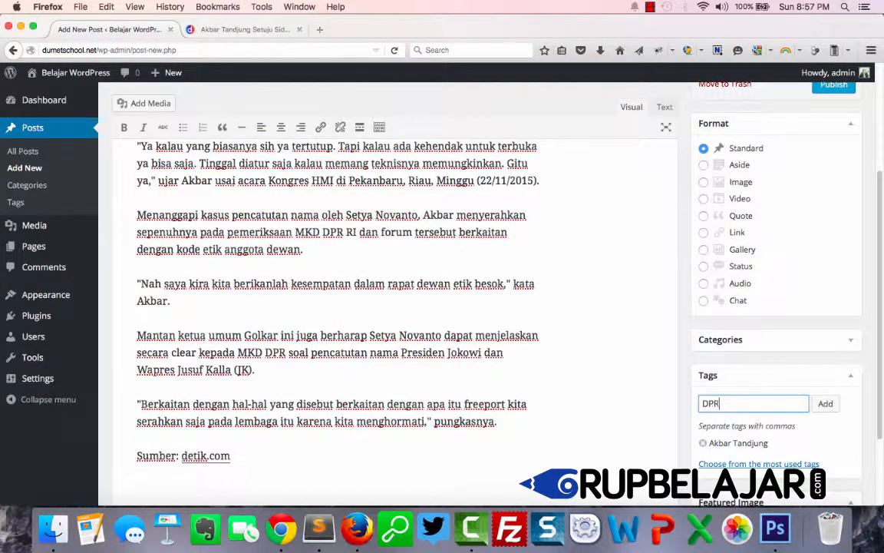
double_click(261, 336)
key(super+c)
click(781, 405)
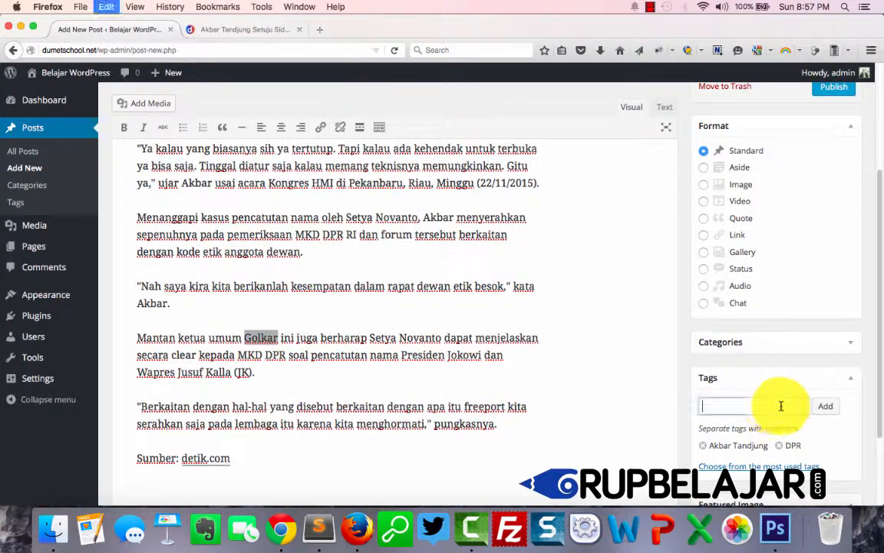
key(super+v)
click(824, 407)
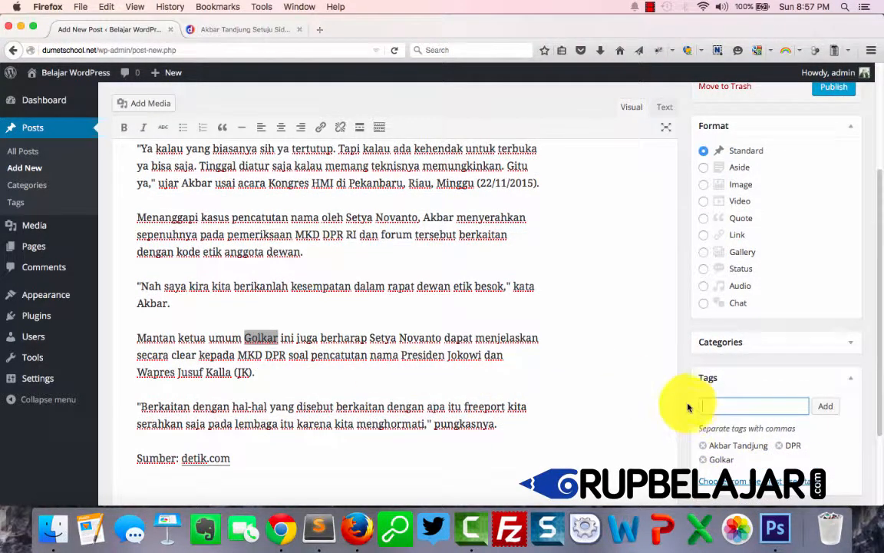
click(482, 351)
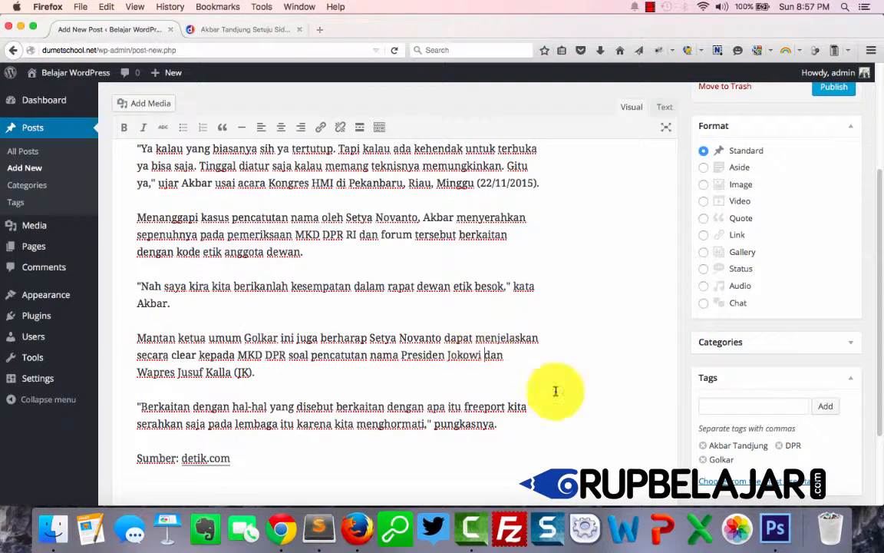
Step: Review the post from title to tags and the Featured Image box, and publish it
scroll(413, 339, up, 5)
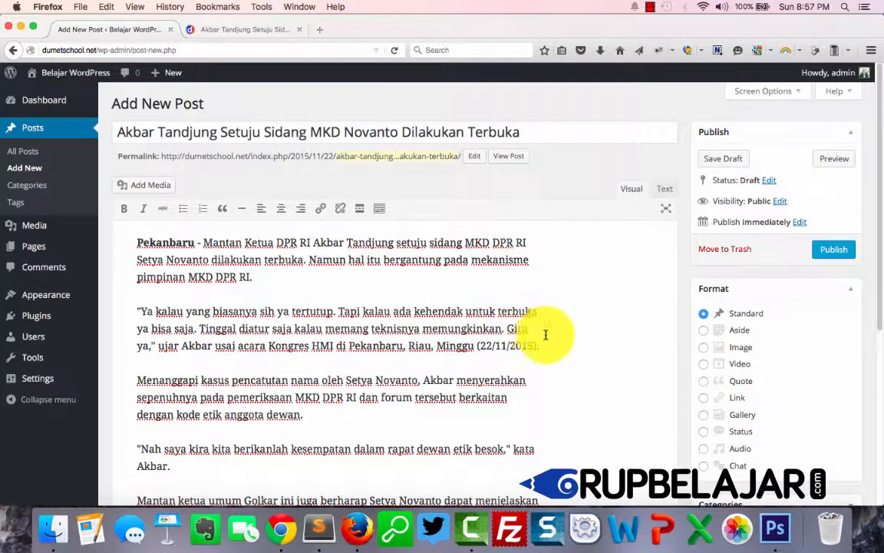
scroll(675, 390, down, 5)
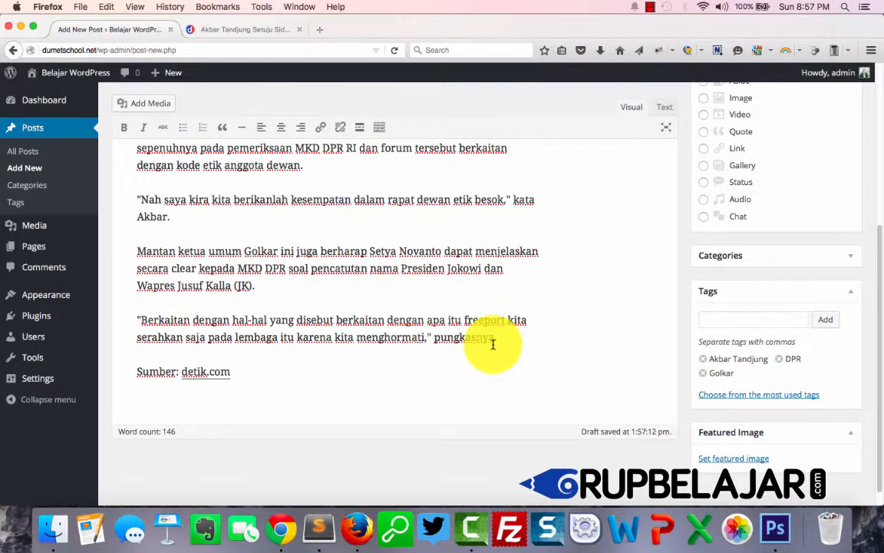
scroll(494, 342, up, 1)
scroll(494, 341, down, 2)
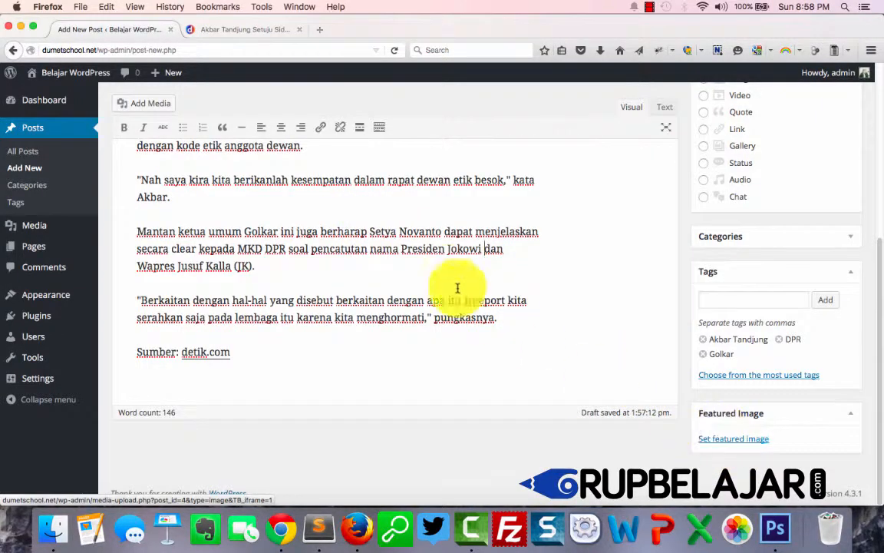
scroll(458, 281, up, 10)
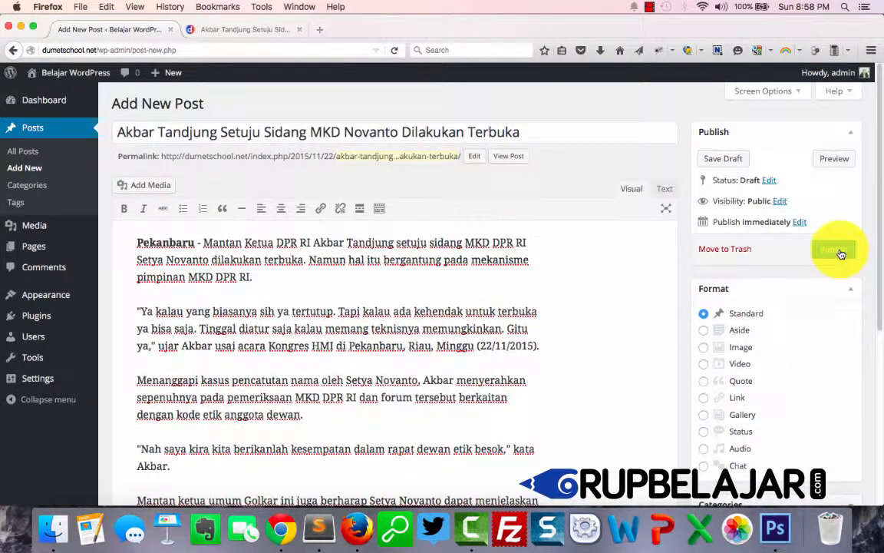
click(841, 253)
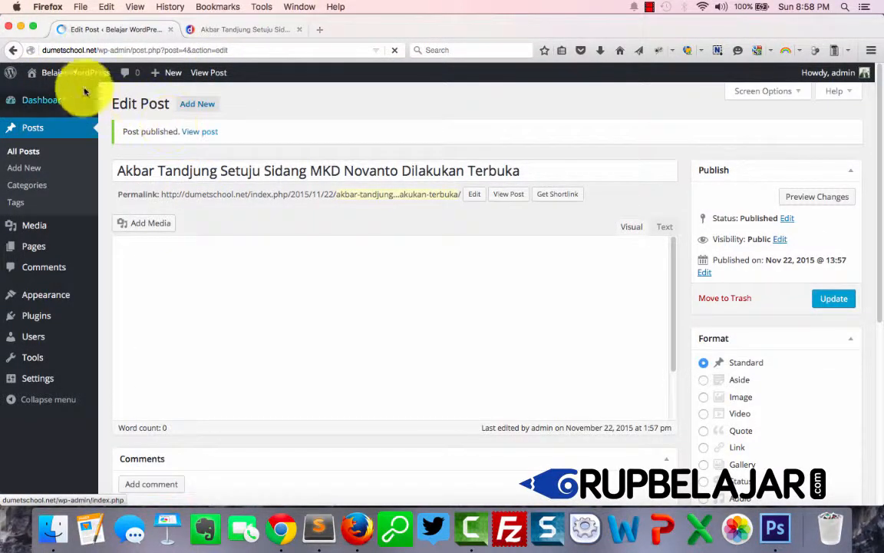
Step: Open the Belajar WordPress site's front page in a new browser tab and check the published post down to its category and tags
mouse_move(70, 77)
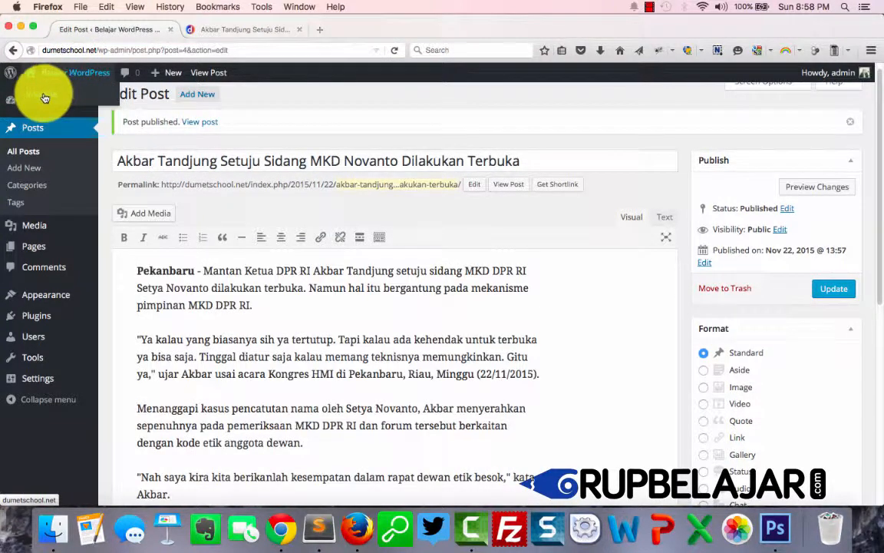
right_click(42, 93)
key(Escape)
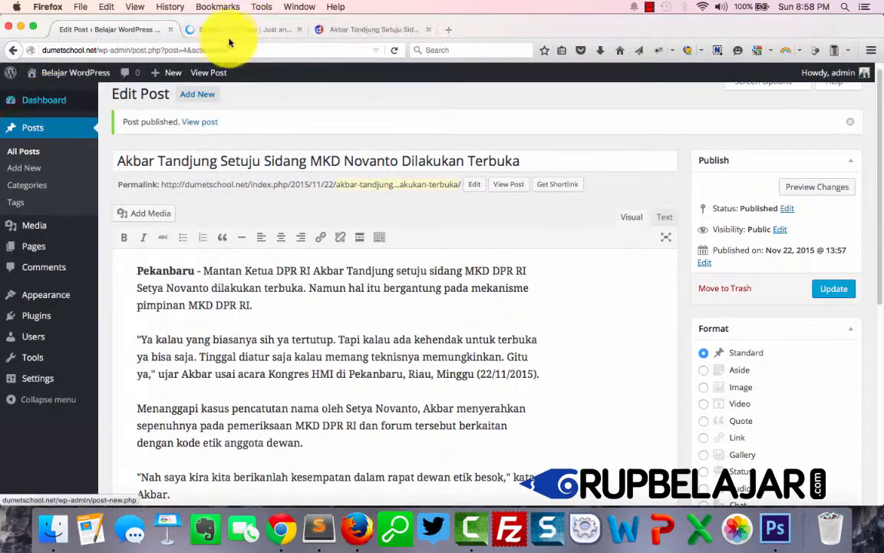
click(234, 29)
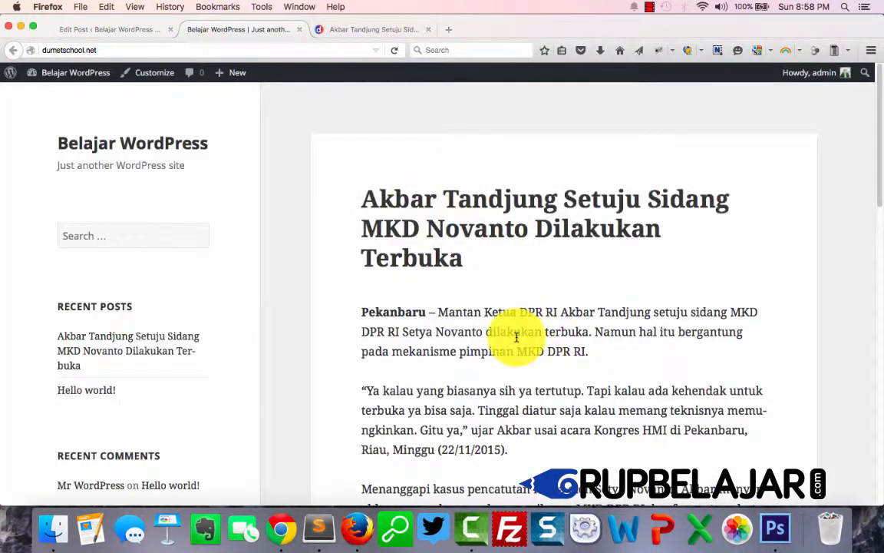
scroll(515, 333, down, 15)
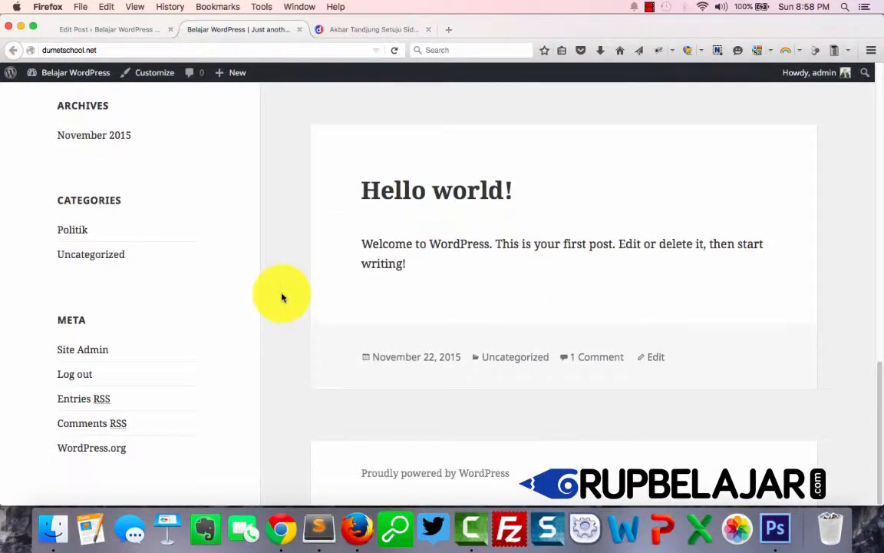
scroll(281, 297, up, 15)
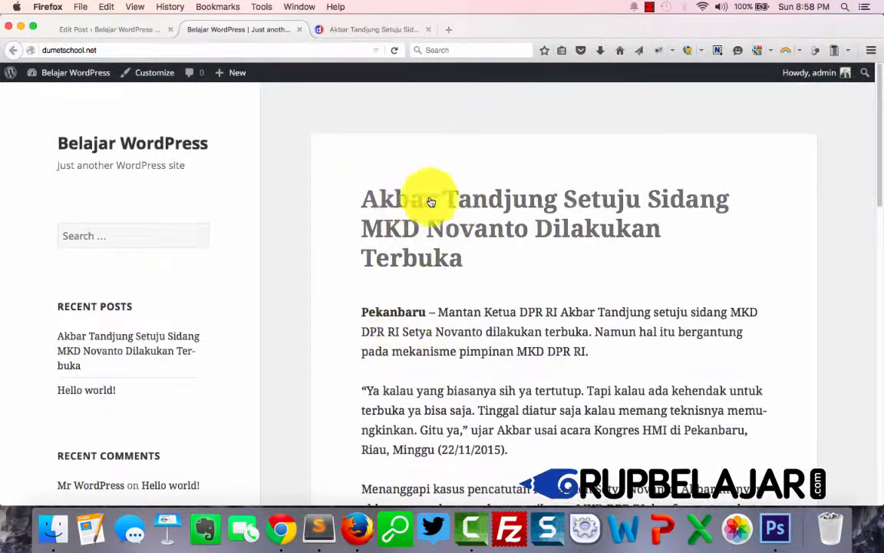
scroll(557, 354, down, 5)
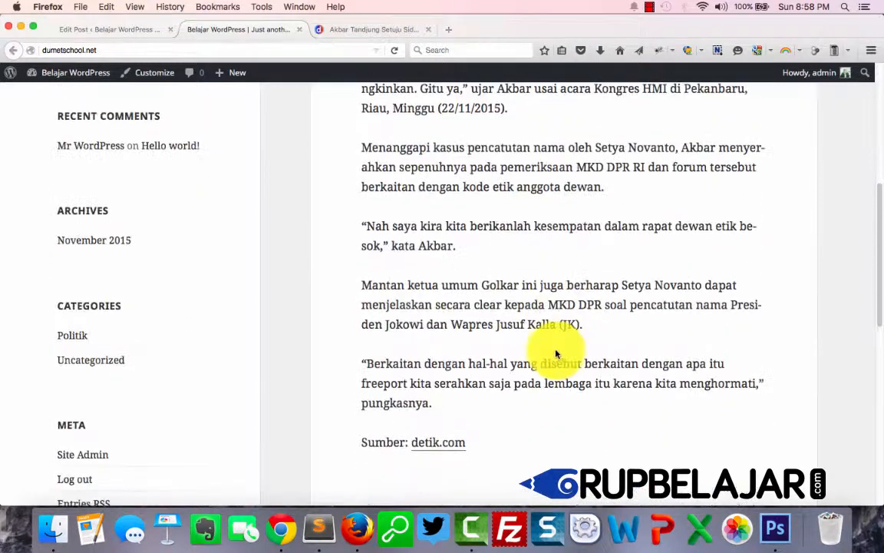
scroll(557, 354, down, 3)
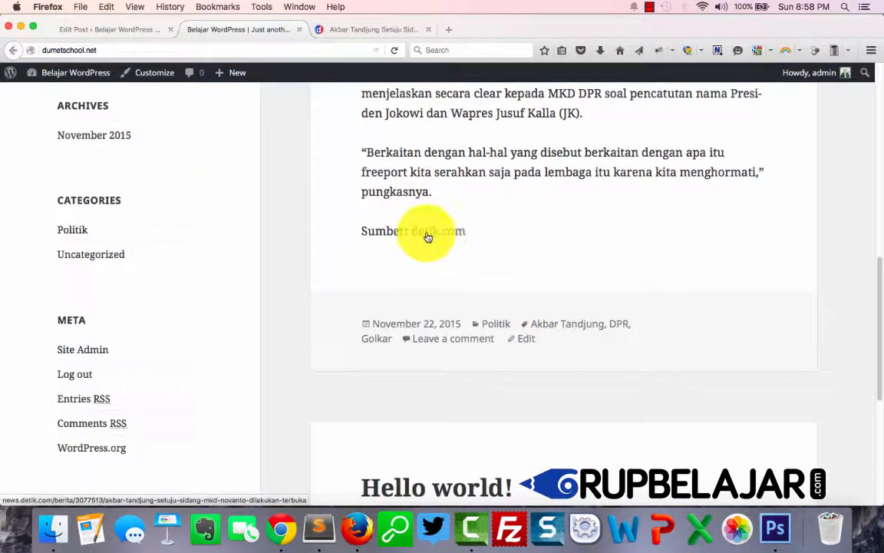
Step: Test the detik.com source link in the published post, close the detikNews article tabs and return to the beginning of the post
click(434, 233)
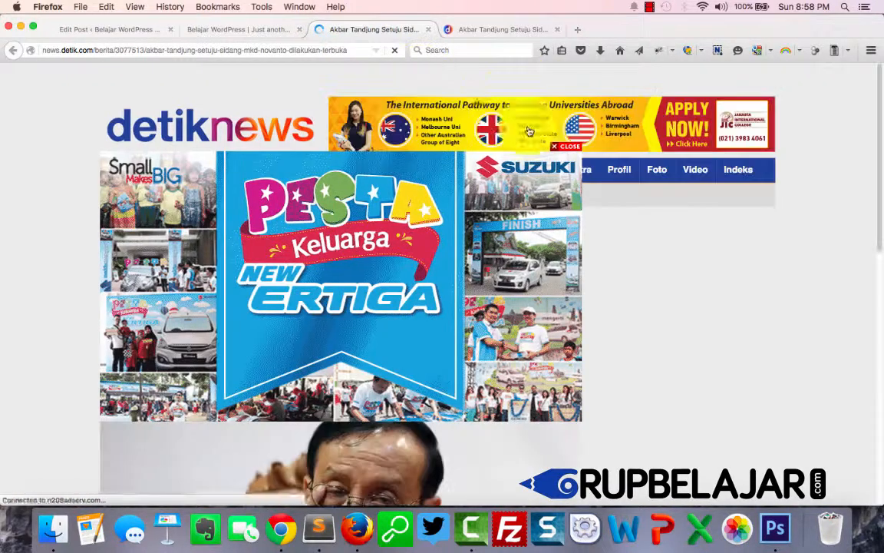
click(429, 31)
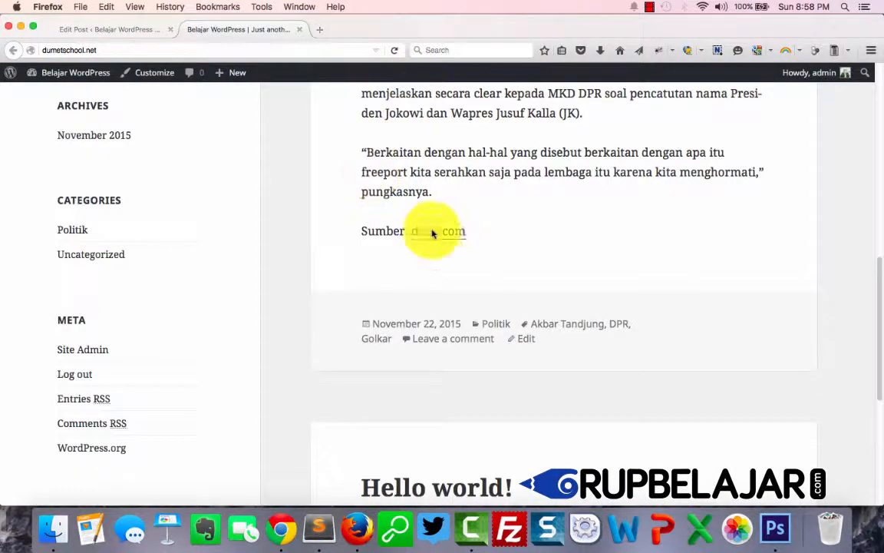
scroll(489, 333, up, 10)
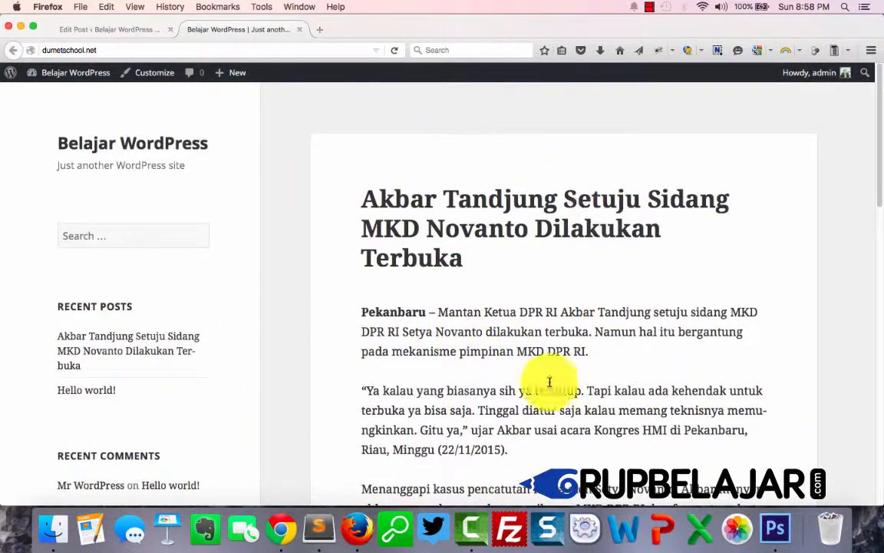